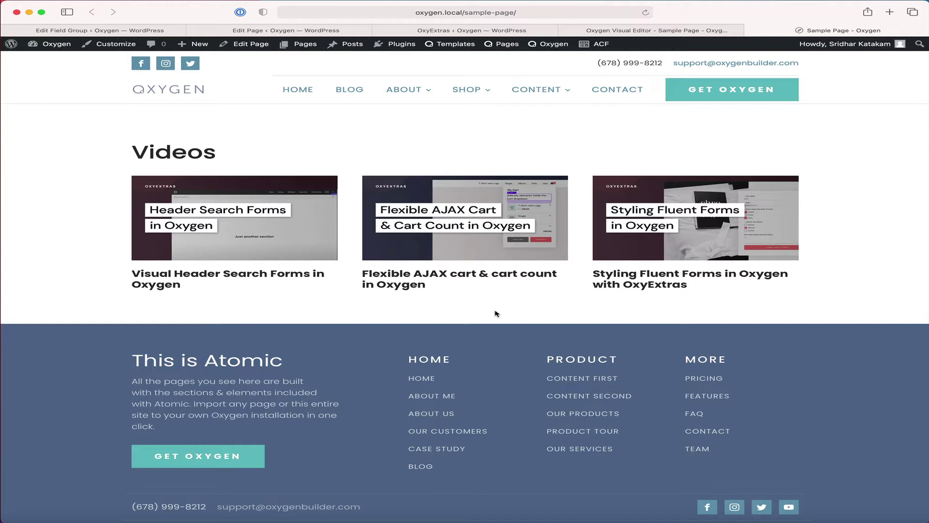
Step: Preview the AJAX cart, Styling Fluent Forms and Header Search Forms videos in lightboxes
click(468, 246)
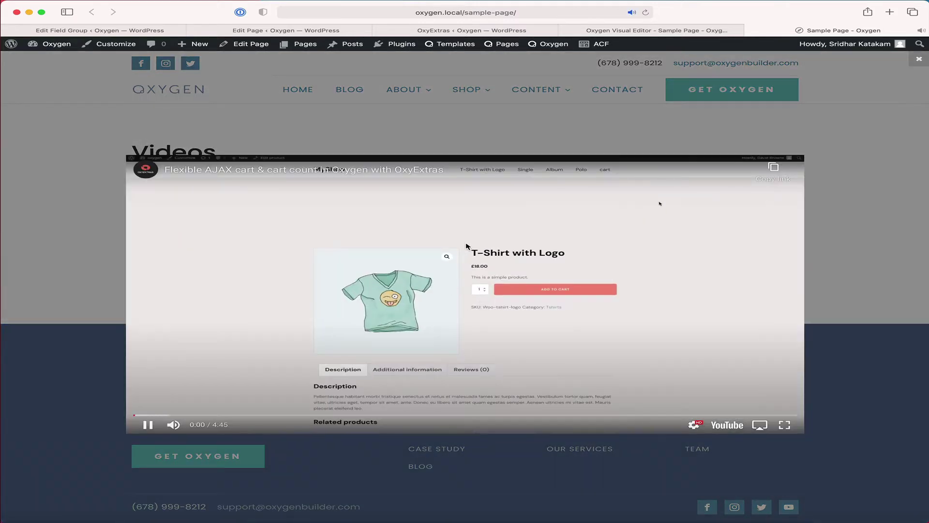
click(836, 290)
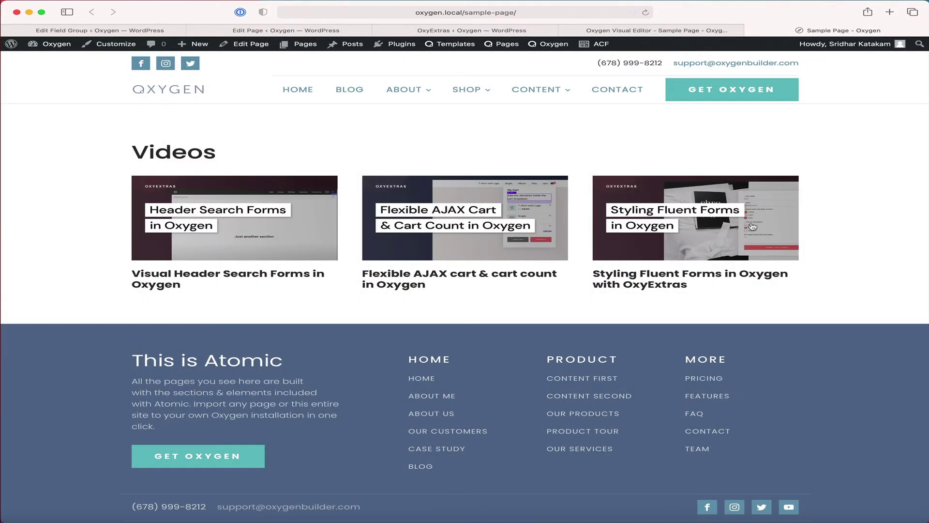
click(752, 226)
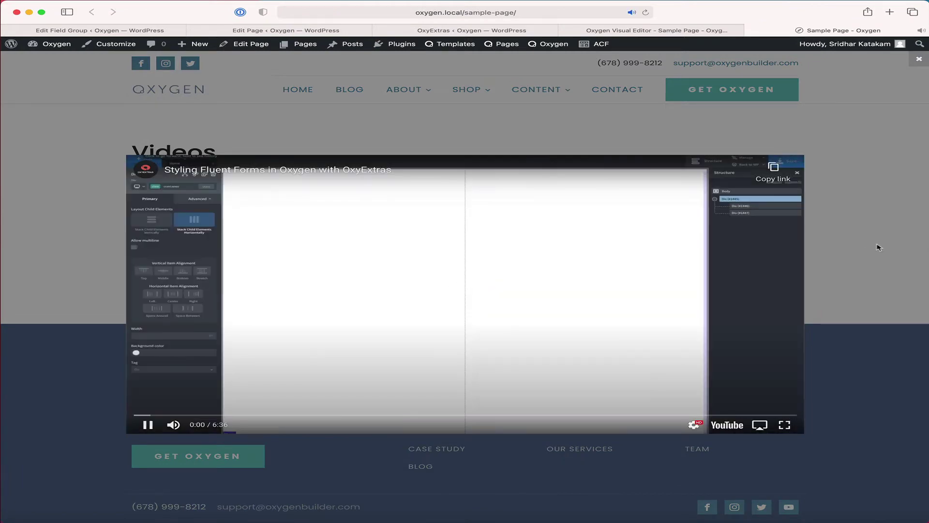
click(880, 247)
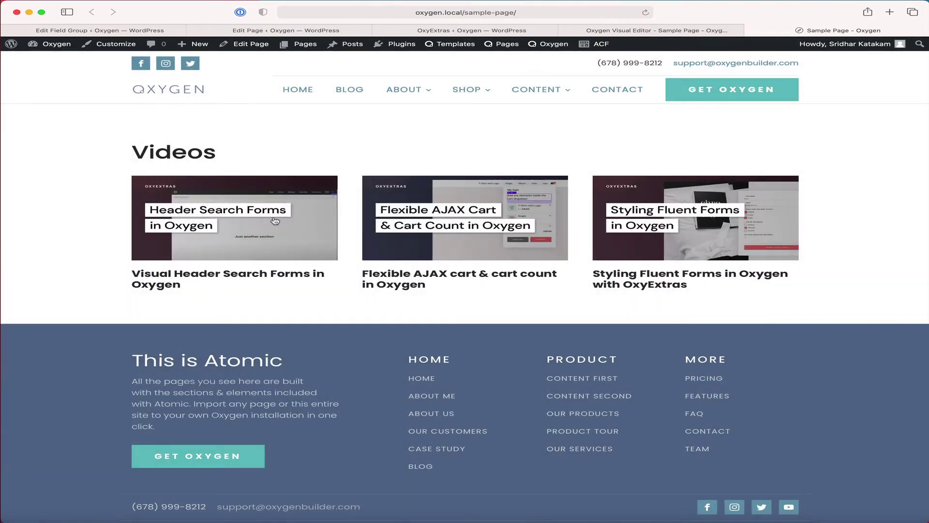
click(275, 221)
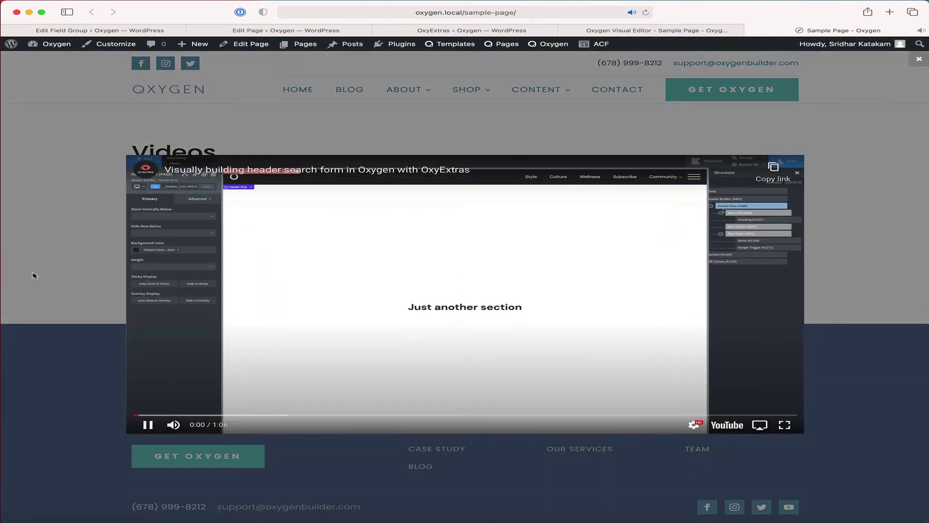
click(34, 275)
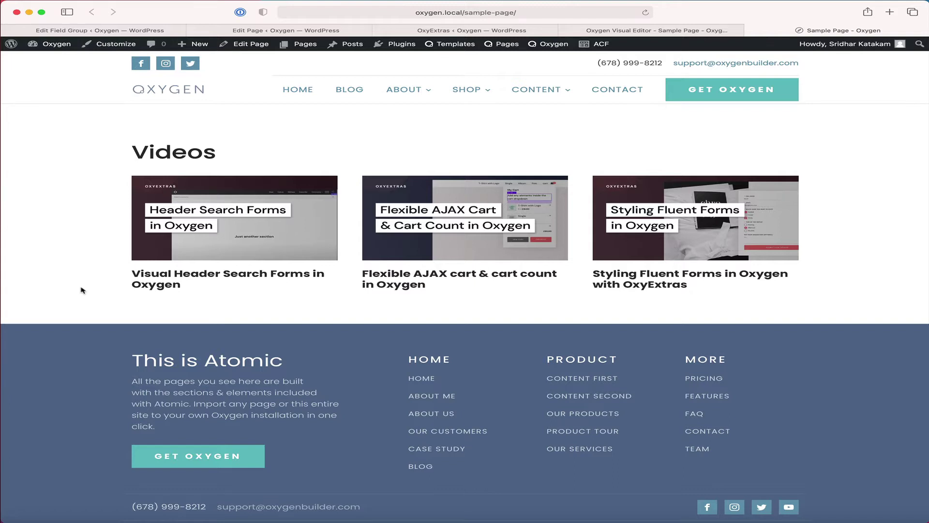
Step: Scroll through the field group's Repeater sub-fields Video, Image and Title
click(127, 30)
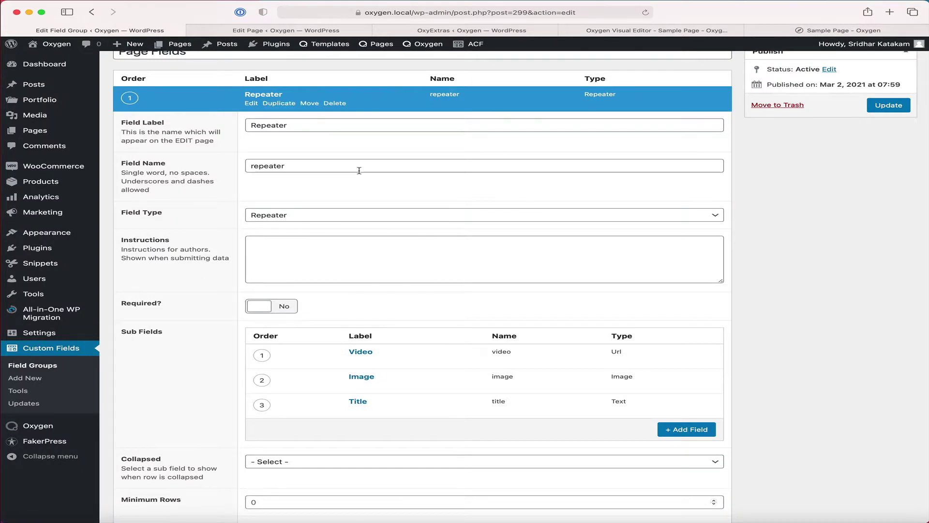
scroll(807, 247, up, 3)
scroll(807, 247, up, 1)
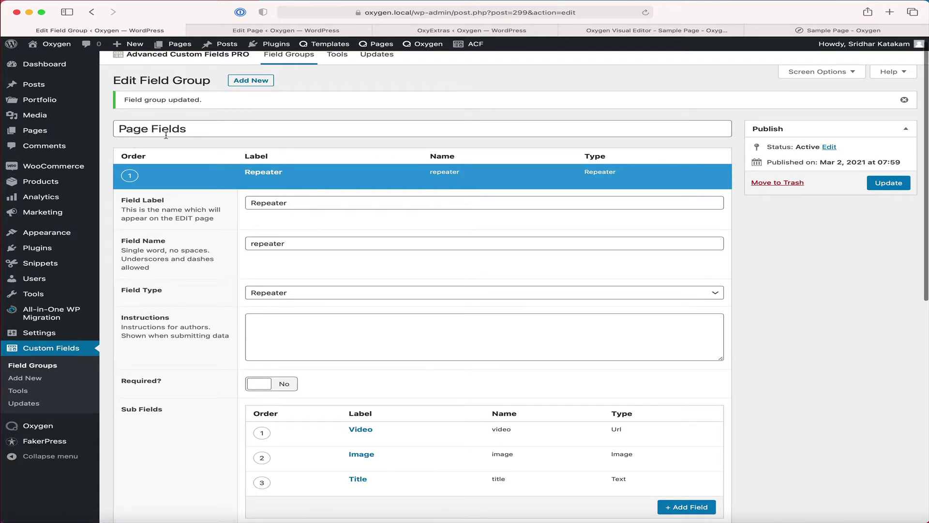
scroll(212, 206, down, 1)
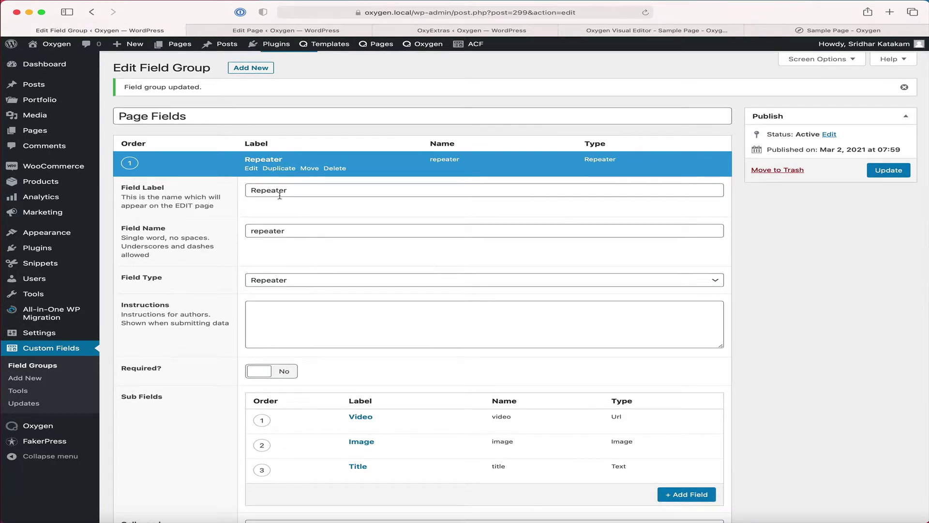
scroll(300, 201, down, 4)
scroll(300, 201, down, 1)
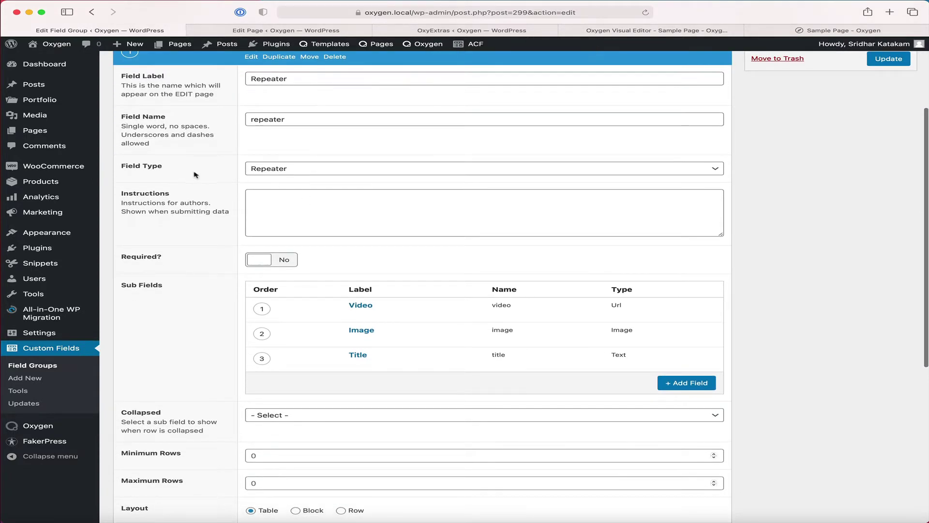
scroll(293, 228, down, 1)
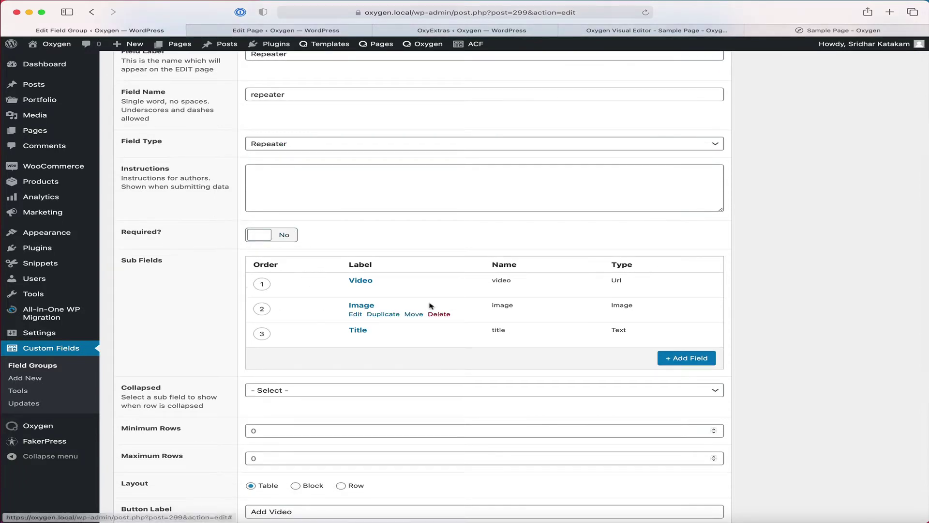
mouse_move(425, 288)
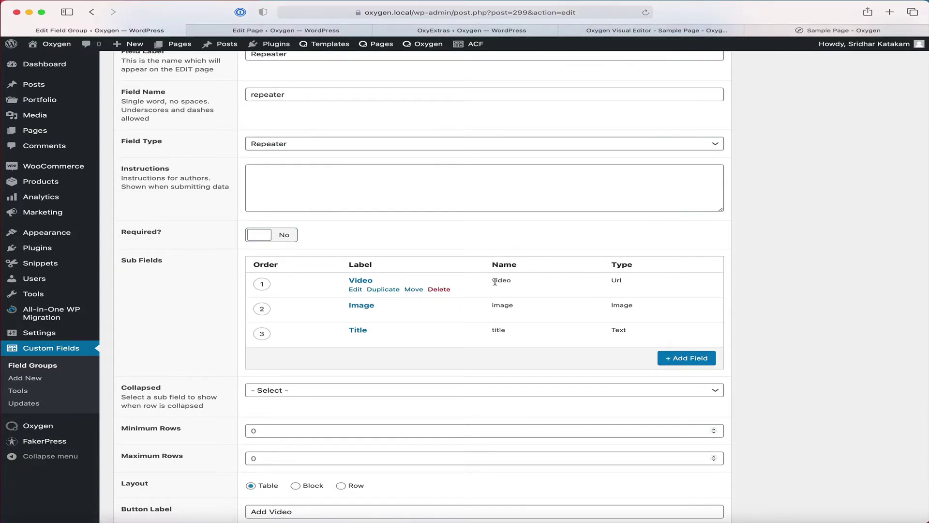
scroll(618, 282, down, 1)
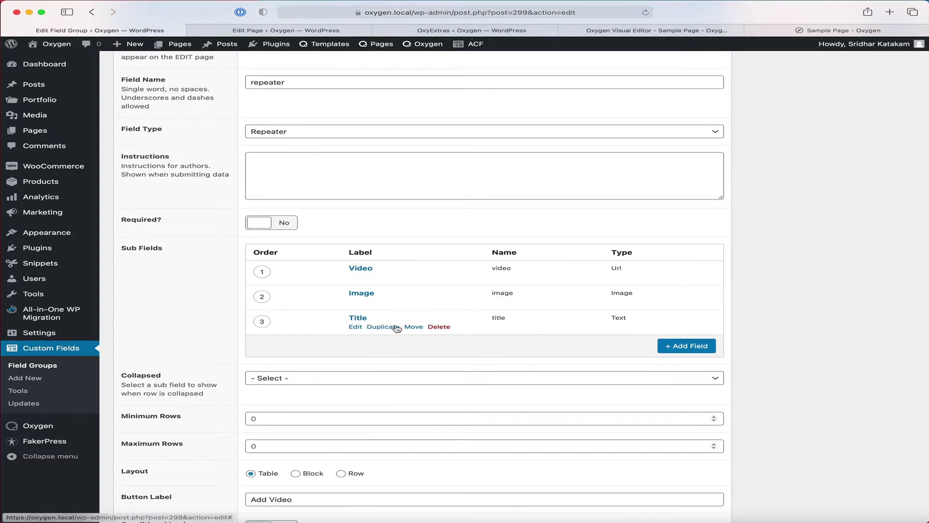
Step: Inspect the Image sub-field's settings, then go to the Sample Page editor
click(364, 301)
scroll(500, 323, down, 4)
scroll(500, 323, down, 3)
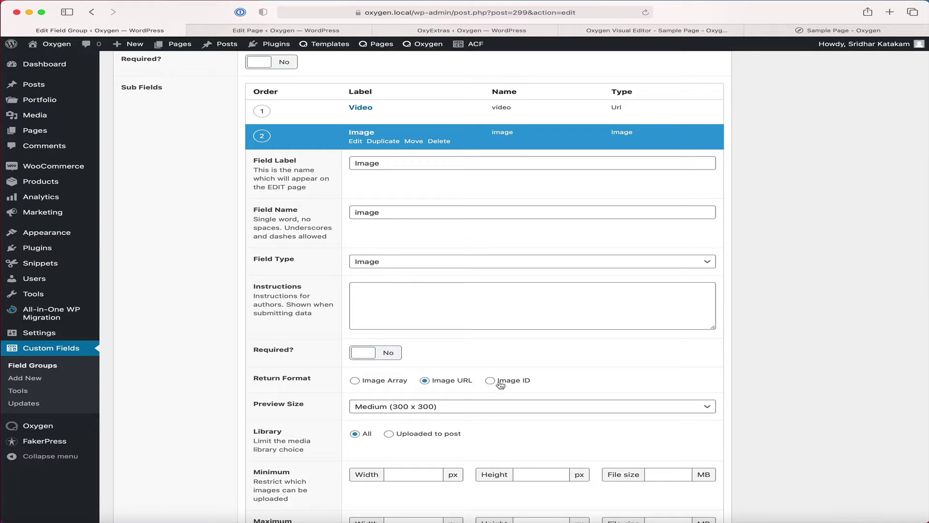
click(360, 134)
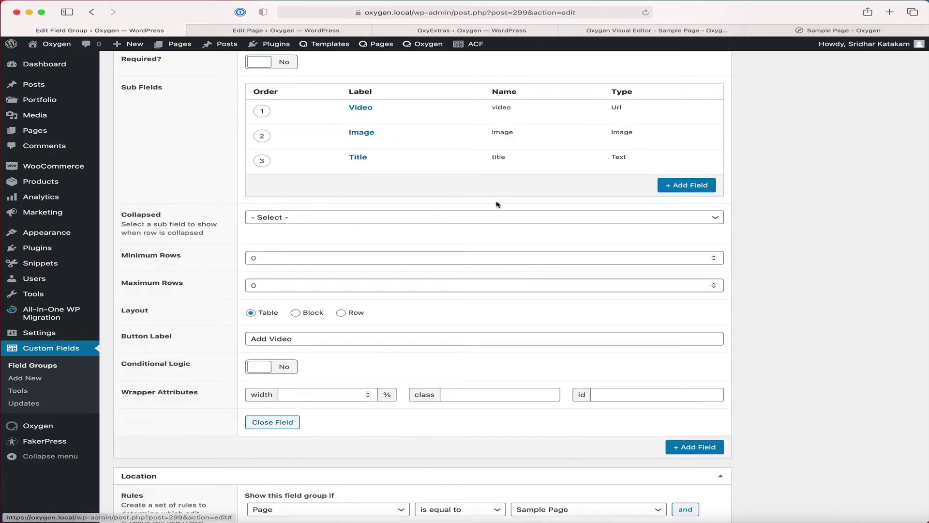
scroll(498, 205, down, 3)
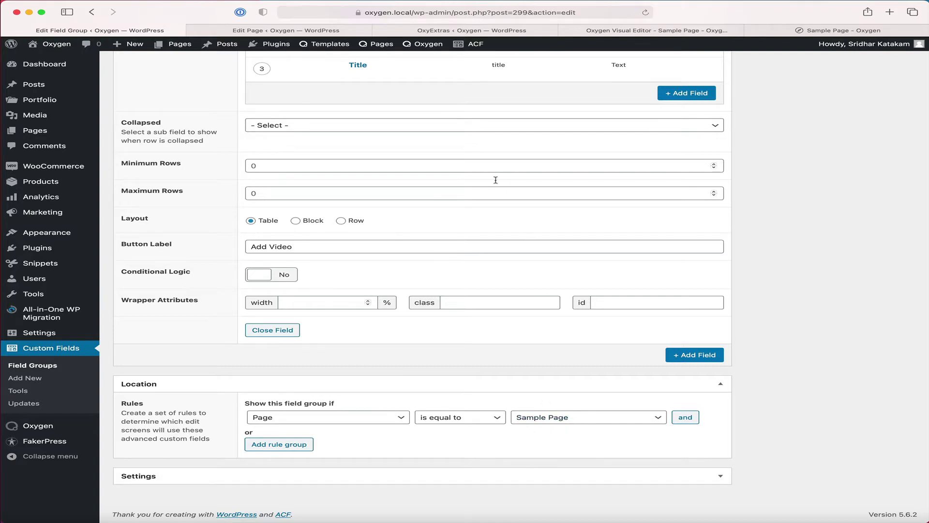
click(278, 30)
Step: Review the Page Fields repeater's three YouTube URL, thumbnail and title rows, then go to OxyExtras
scroll(513, 198, up, 10)
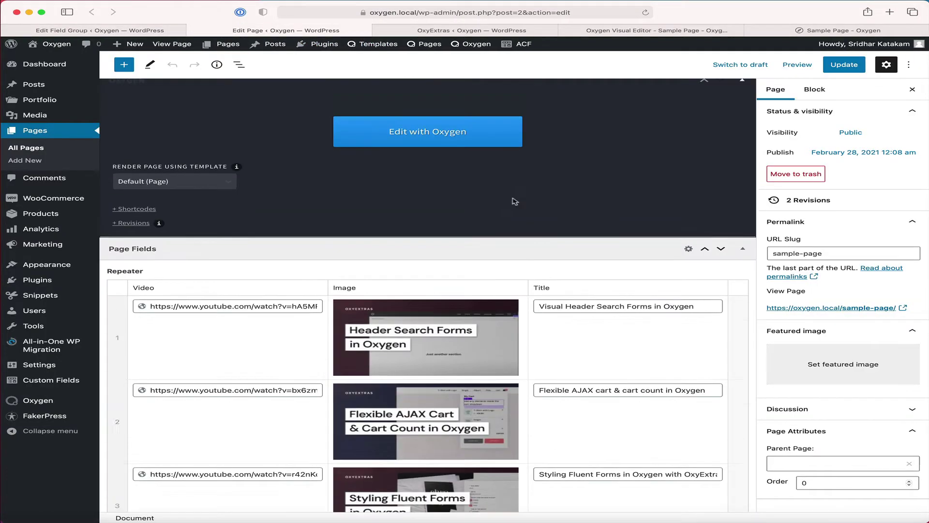
scroll(514, 201, down, 10)
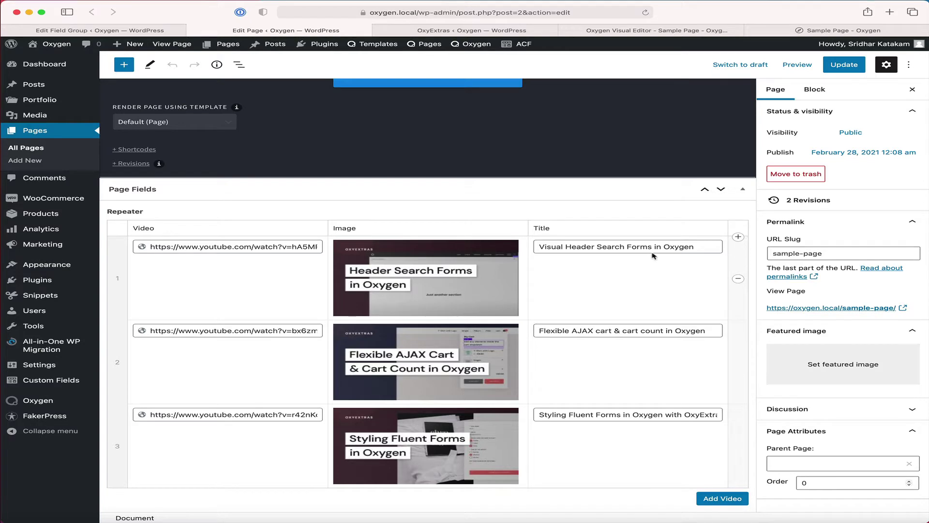
click(489, 32)
Step: Confirm Lightbox is ticked in OxyExtras General Settings, then return to the Oxygen Visual Editor
scroll(482, 199, up, 3)
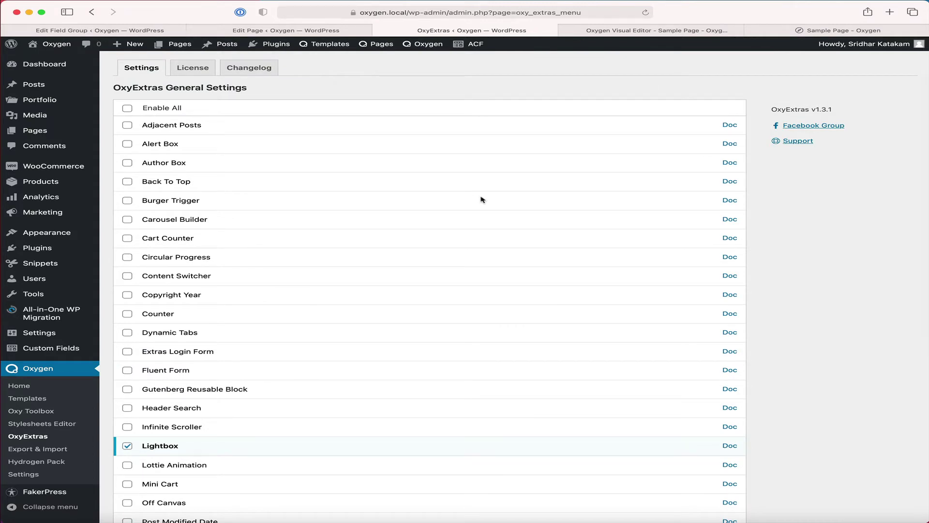
scroll(265, 181, down, 3)
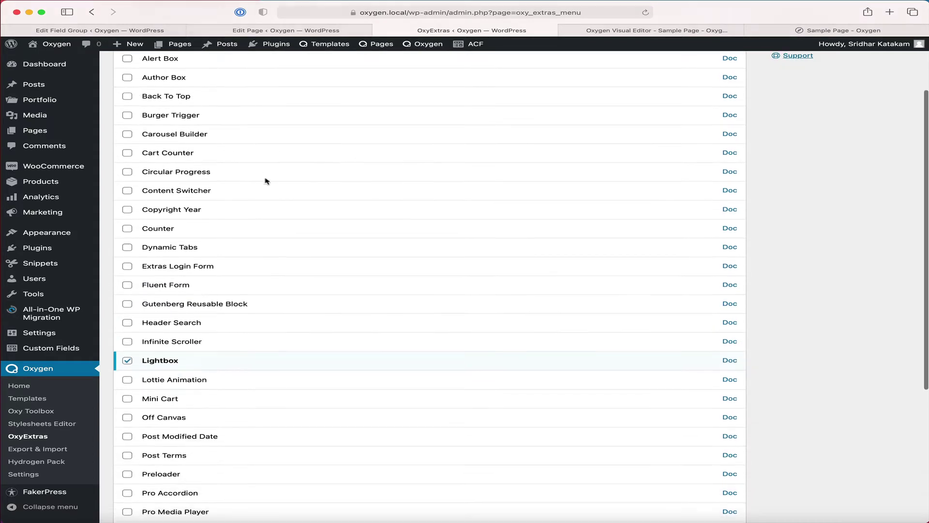
scroll(265, 181, down, 2)
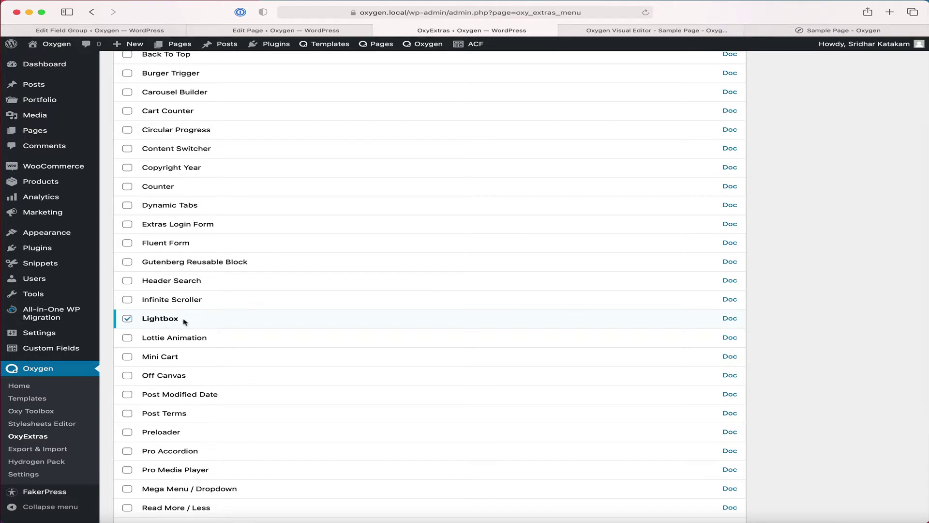
click(658, 33)
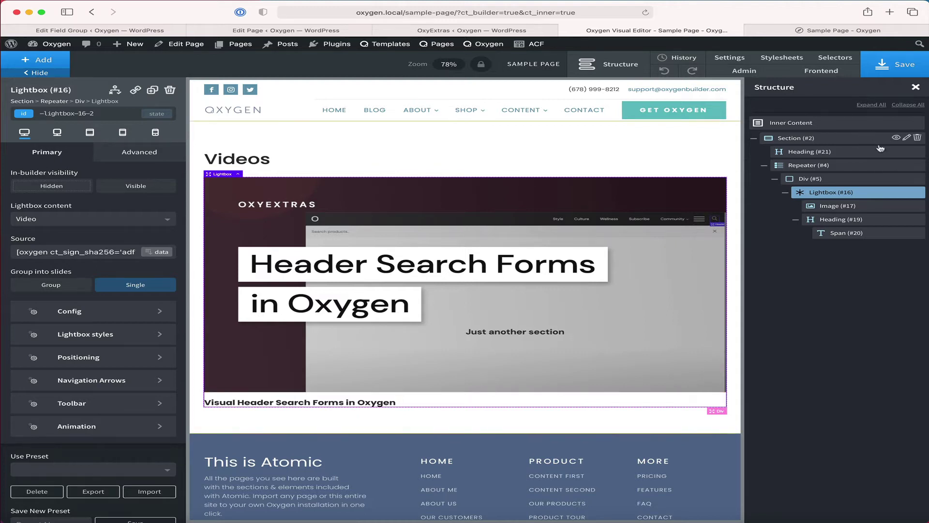
Step: Delete the old Repeater (#4), save the page, and select the Videos heading (#21)
click(915, 165)
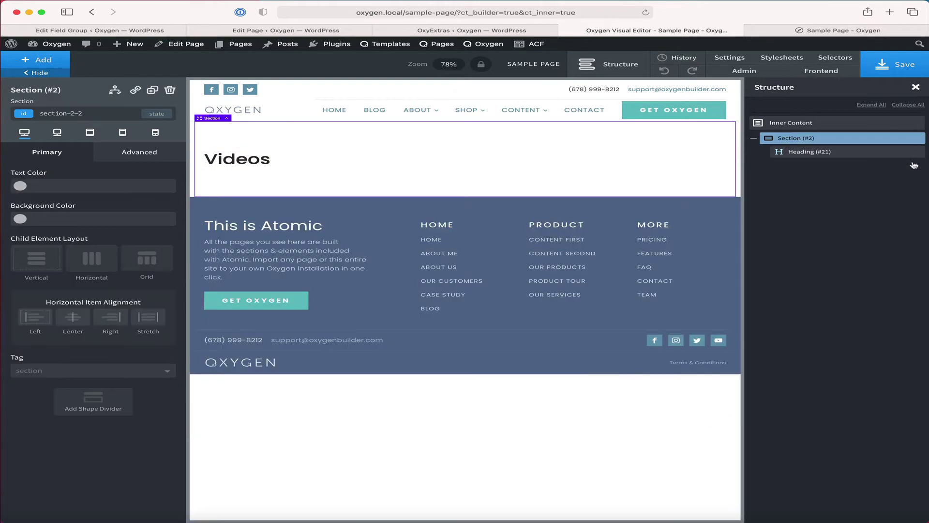
click(891, 68)
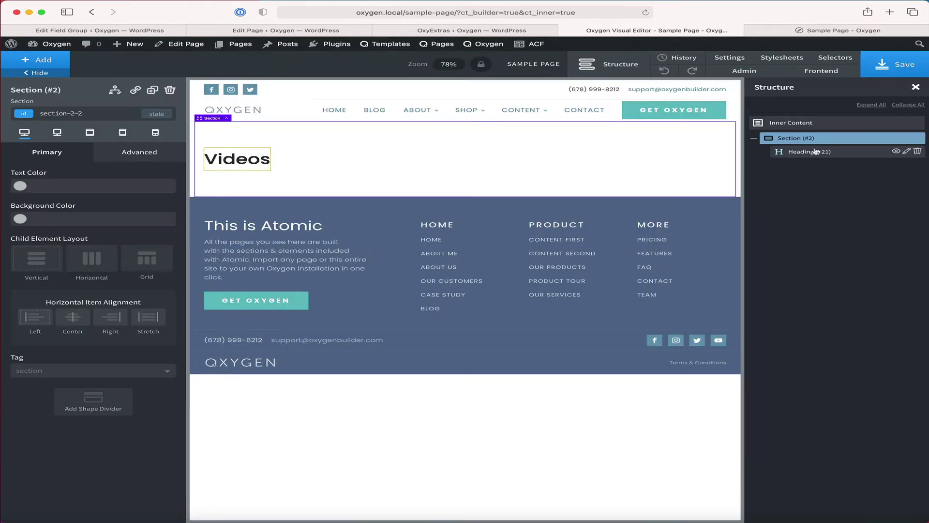
click(815, 151)
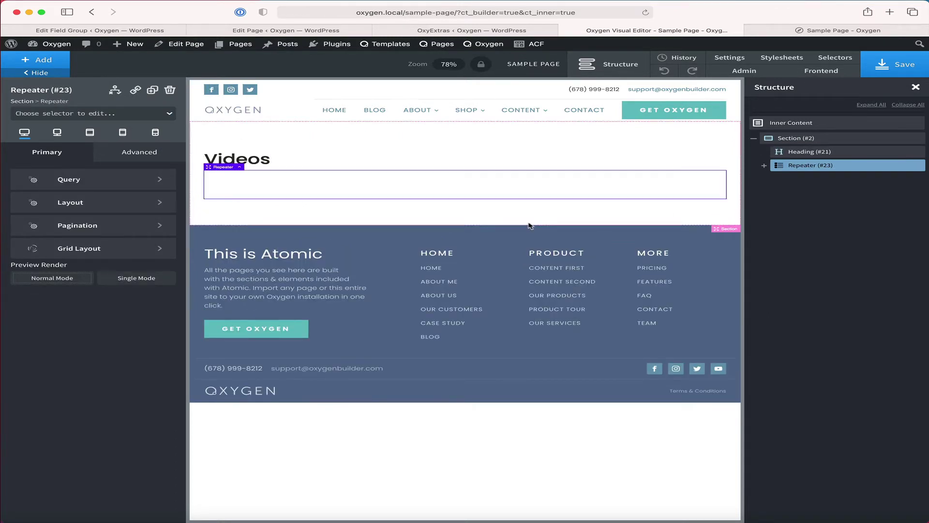
Step: Source the repeater from the ACF field 'Repeater' with Preview Render set to Single Mode
click(110, 186)
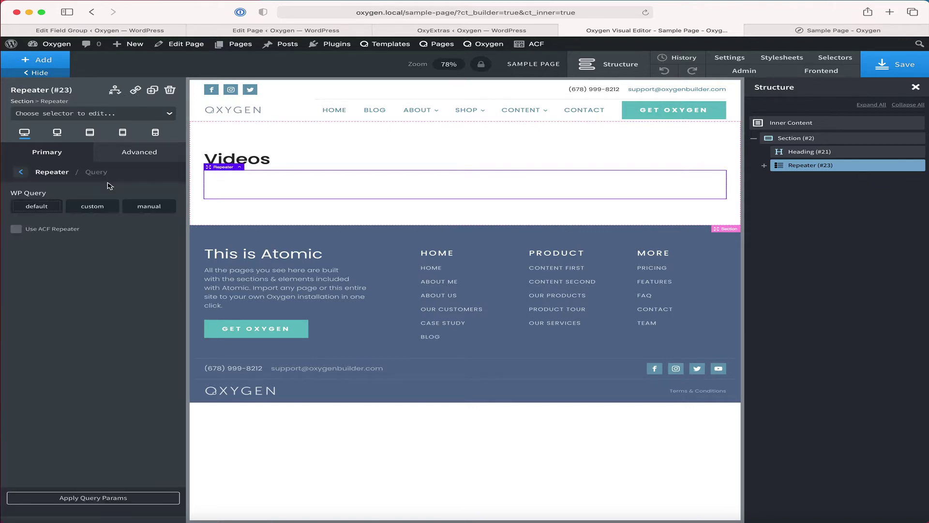
click(47, 232)
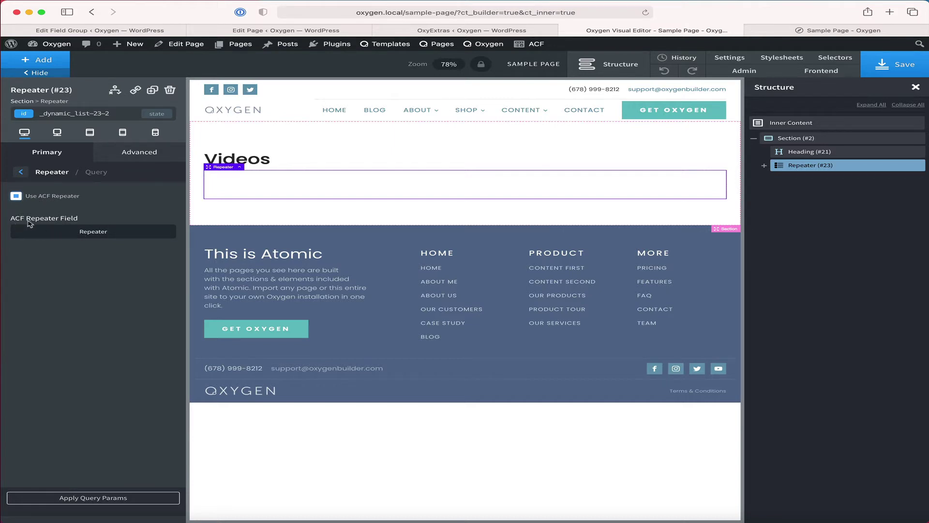
click(101, 233)
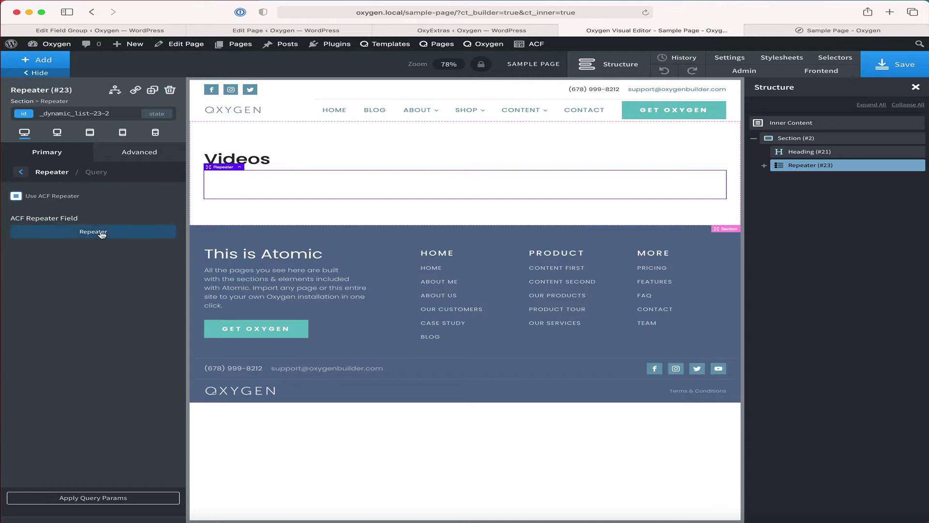
click(147, 498)
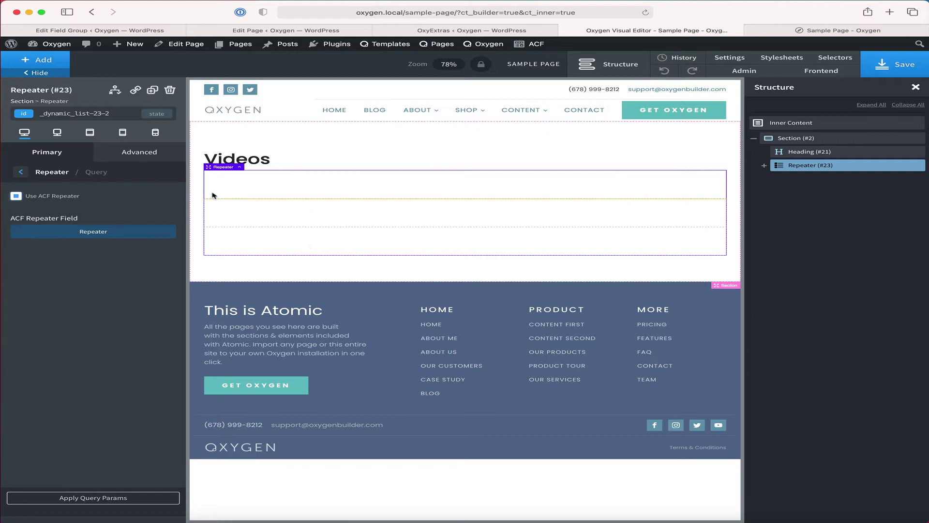
click(45, 152)
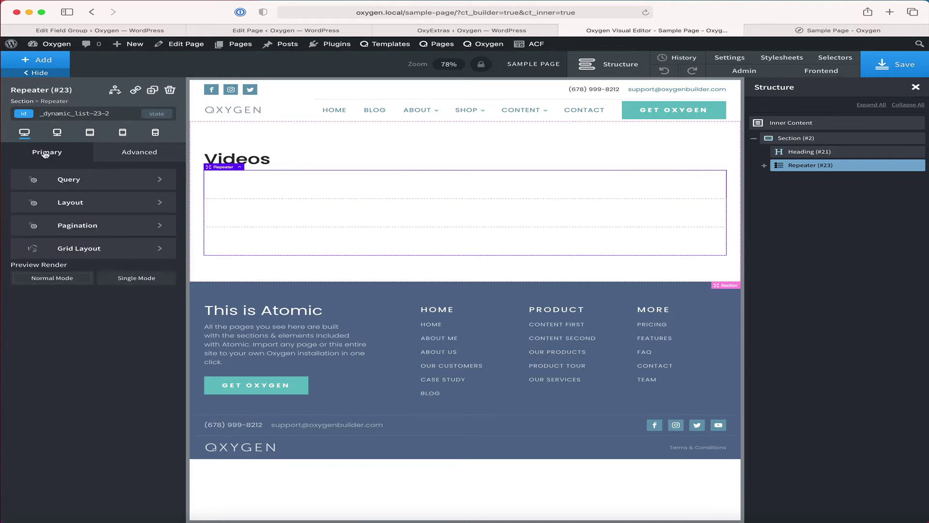
click(141, 282)
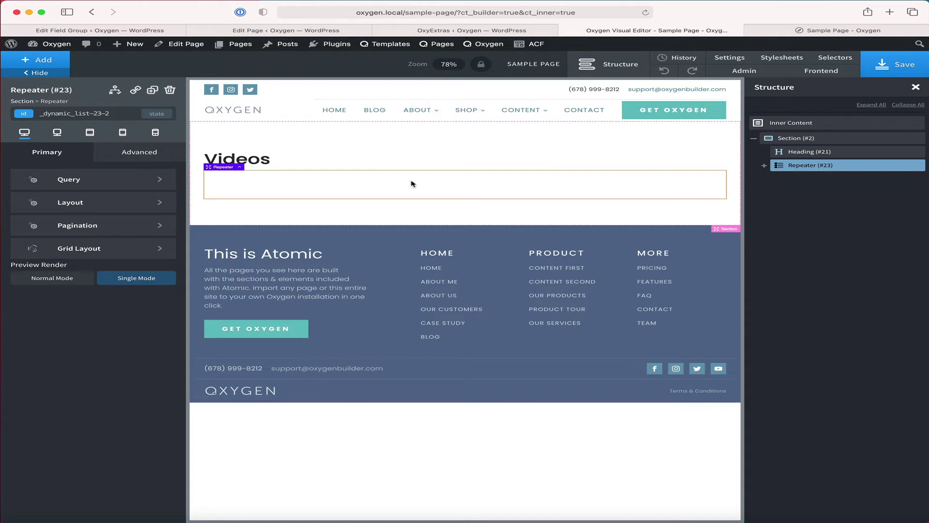
Step: Check the Repeater's nested Div (#24) in the Structure panel and reselect the Repeater
click(764, 164)
click(830, 181)
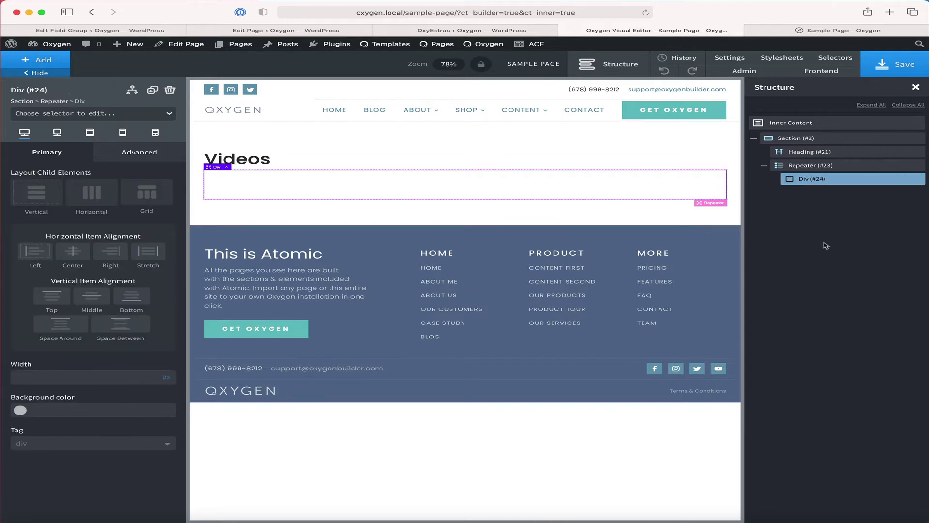
click(829, 166)
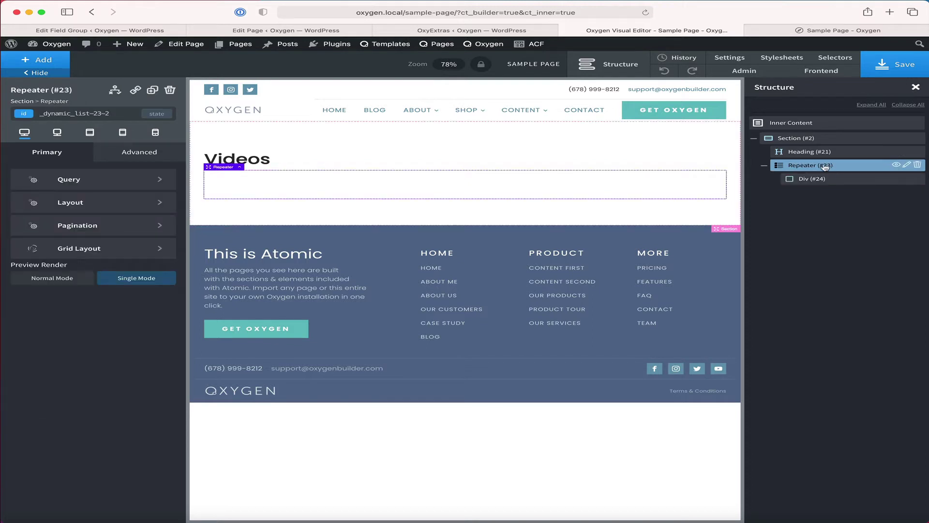
click(111, 256)
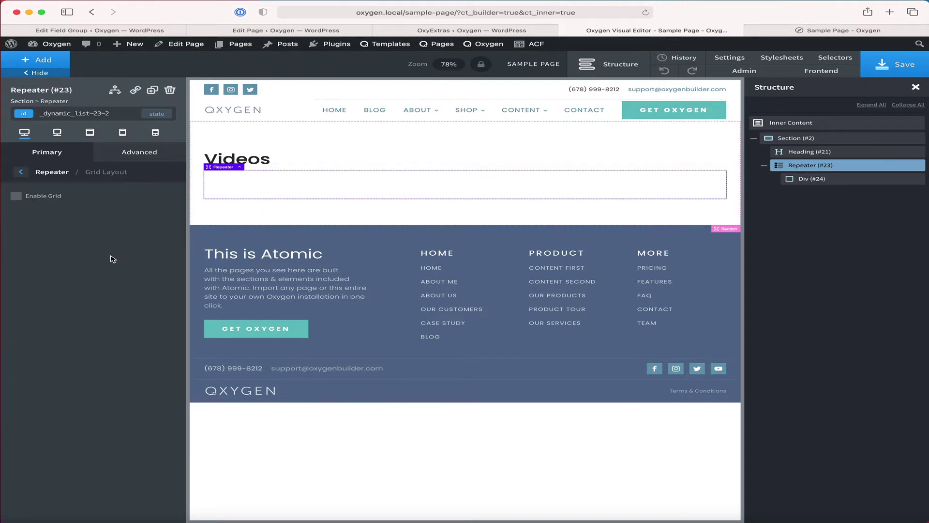
Step: Enable the Repeater's grid with Auto-Fit Columns, 40 px column gap and 40 px row gap
click(38, 200)
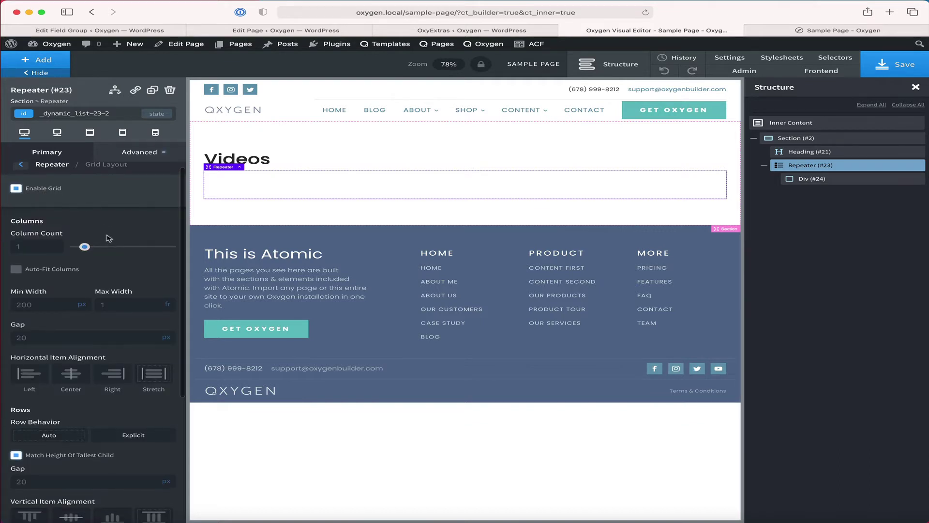
click(33, 281)
scroll(43, 312, down, 1)
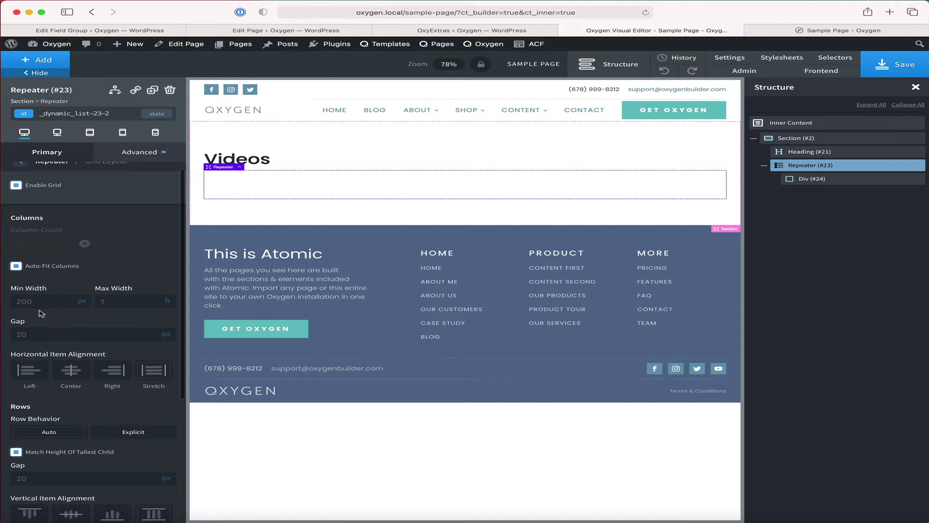
click(47, 332)
key(Left)
key(BackSpace)
text(4)
scroll(49, 368, down, 5)
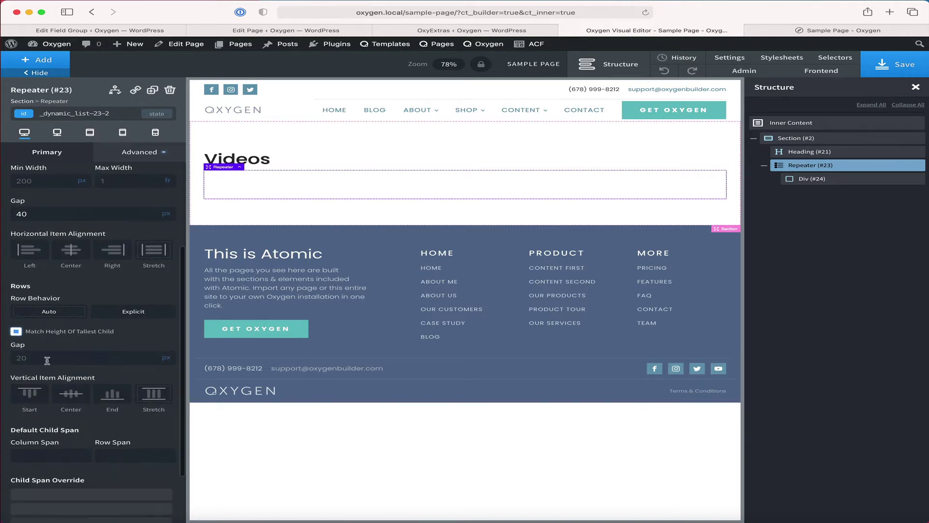
click(47, 360)
text(40)
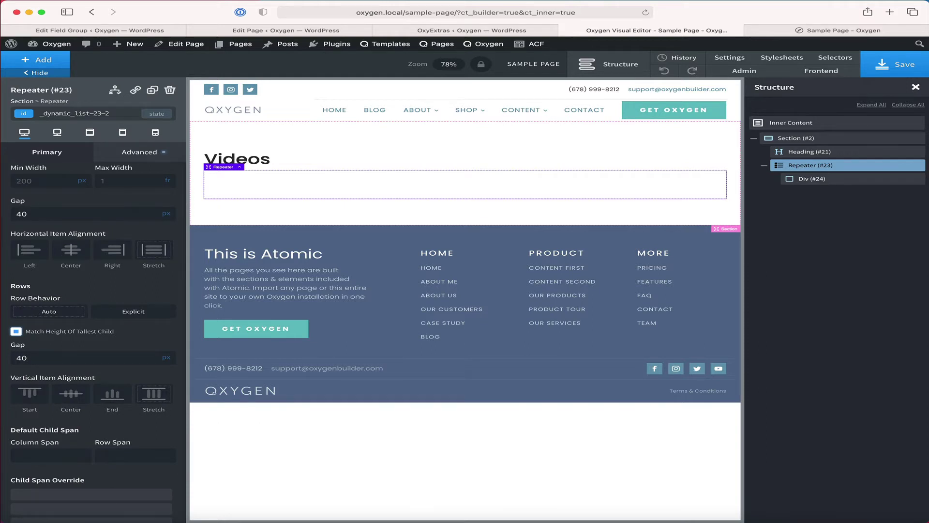
scroll(102, 371, up, 5)
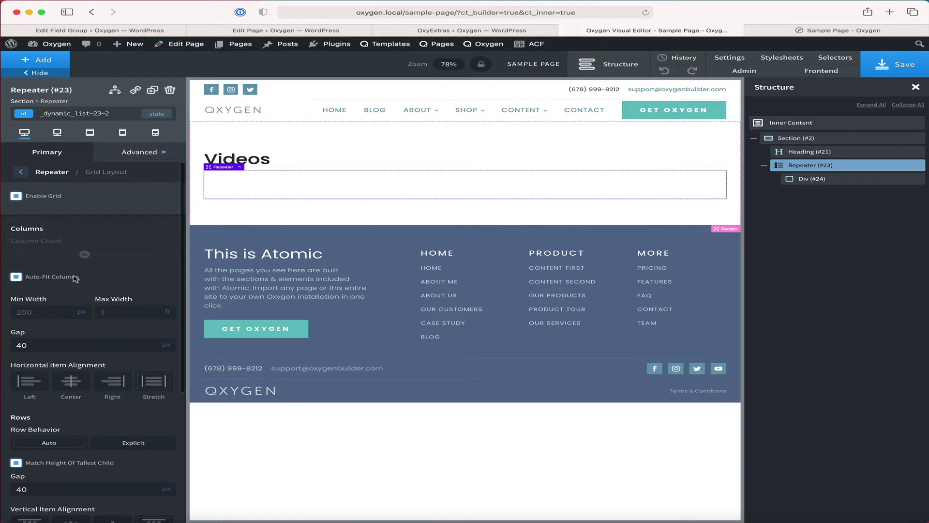
click(21, 173)
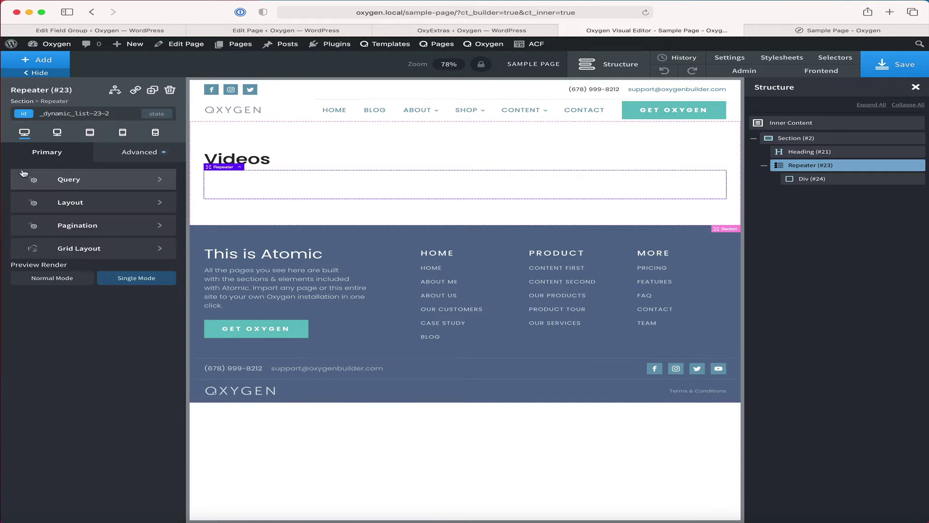
Step: Add a Lightbox (found by searching 'light') inside Div #24 and set its content to Video
click(825, 178)
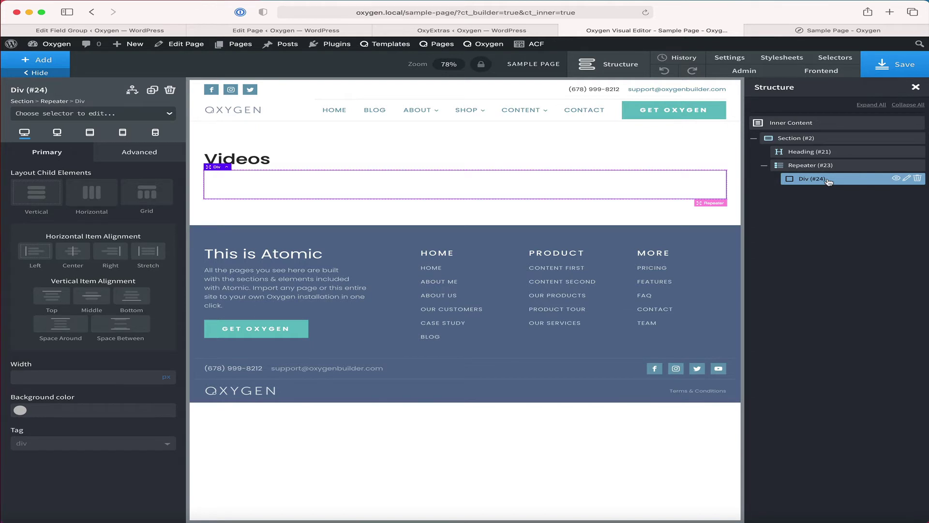
click(37, 59)
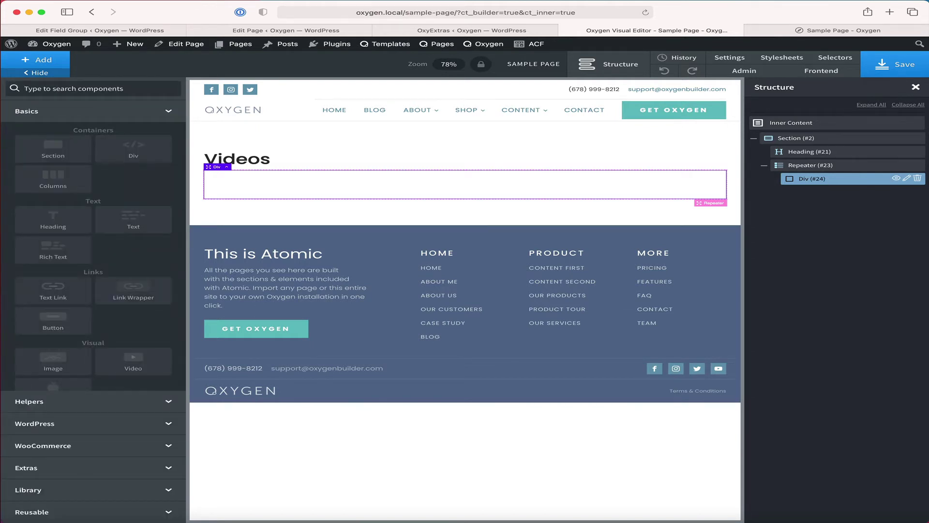
text(light)
click(48, 116)
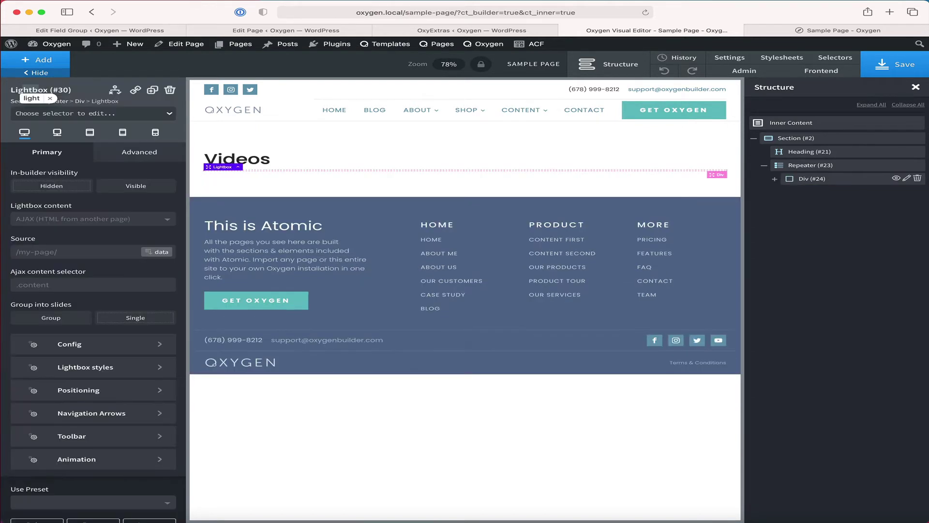
click(51, 98)
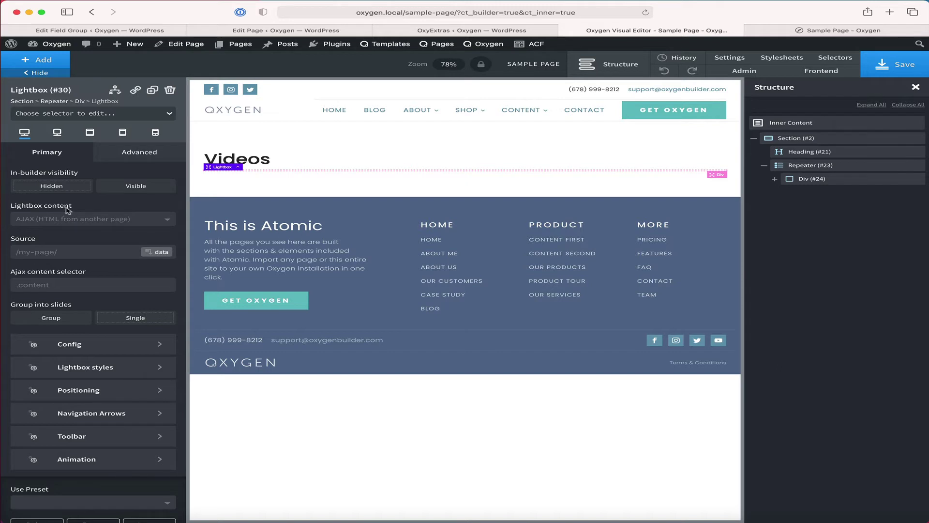
click(87, 220)
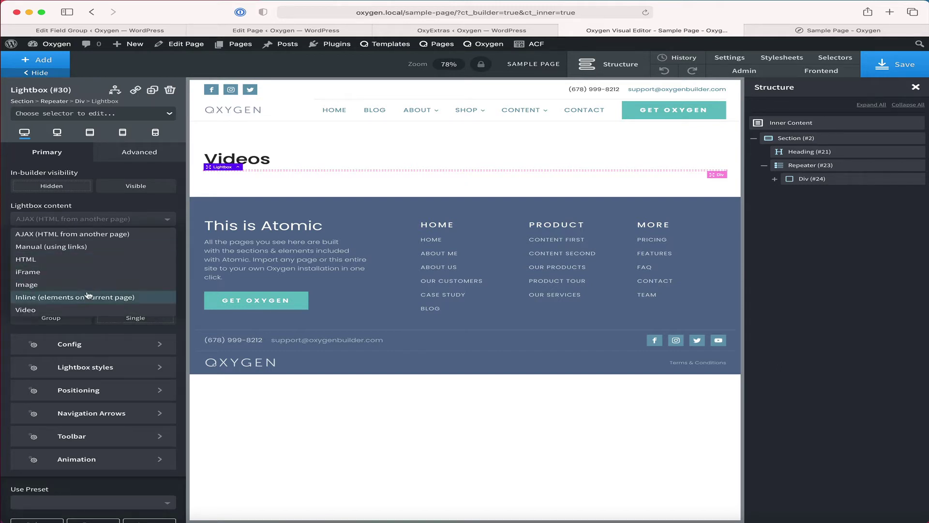
click(89, 309)
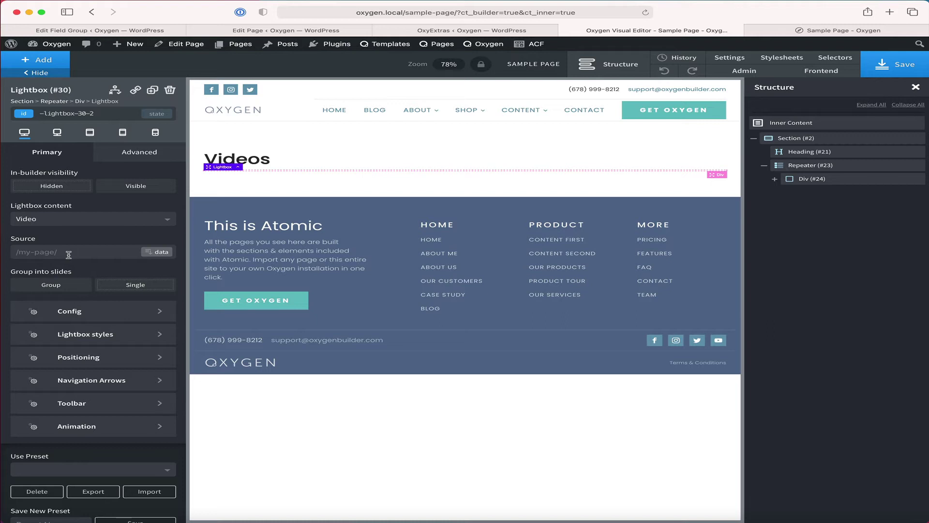
Step: Set the Lightbox's video source to the repeater's video sub-field through dynamic data
click(162, 253)
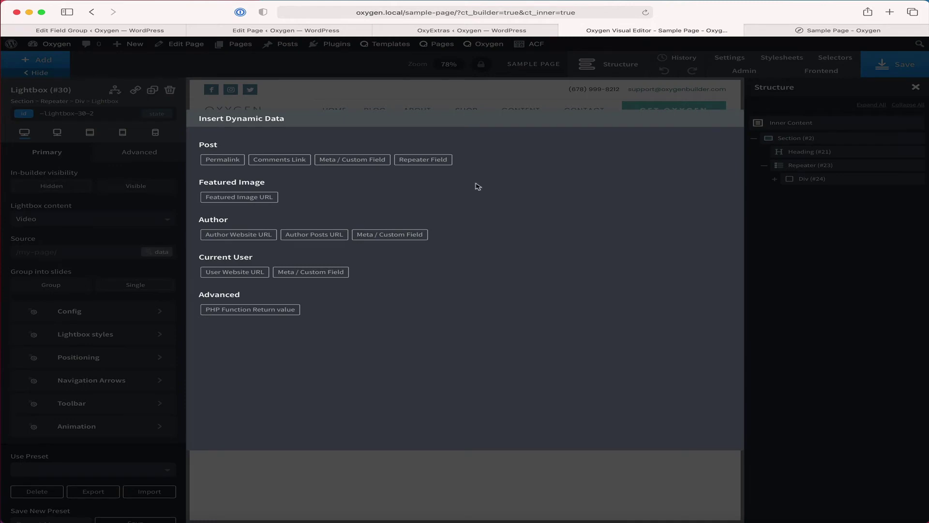
click(426, 162)
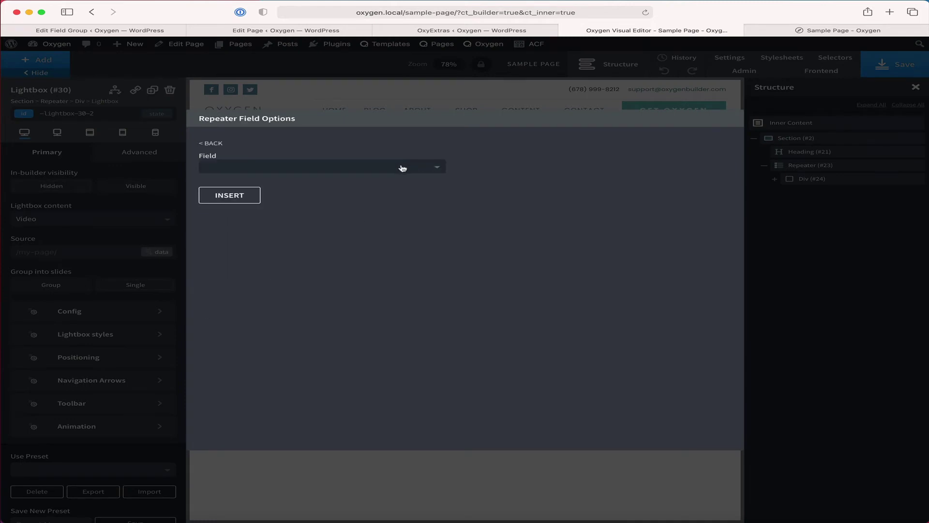
click(403, 167)
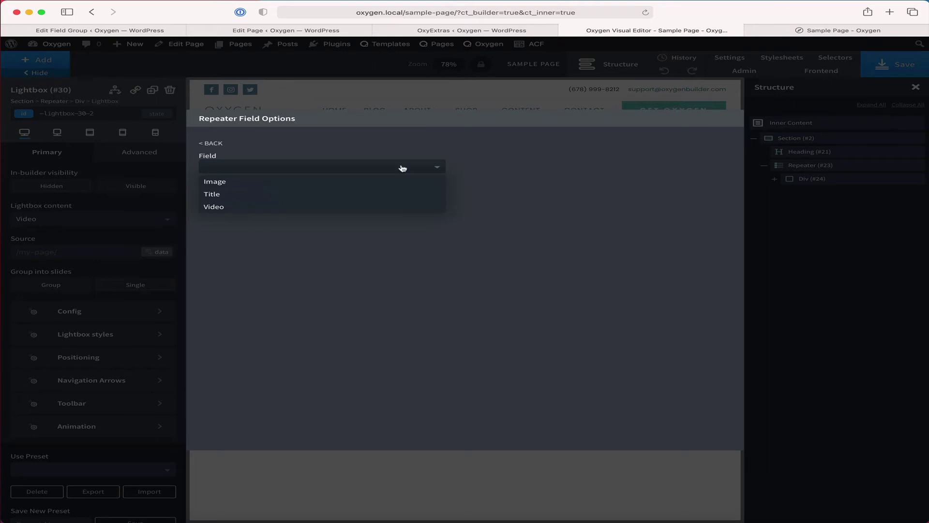
click(326, 207)
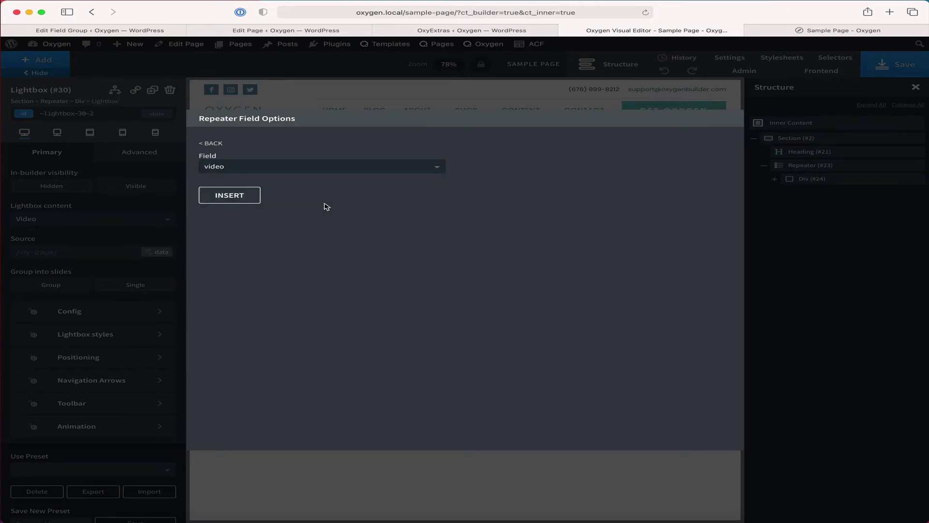
click(243, 197)
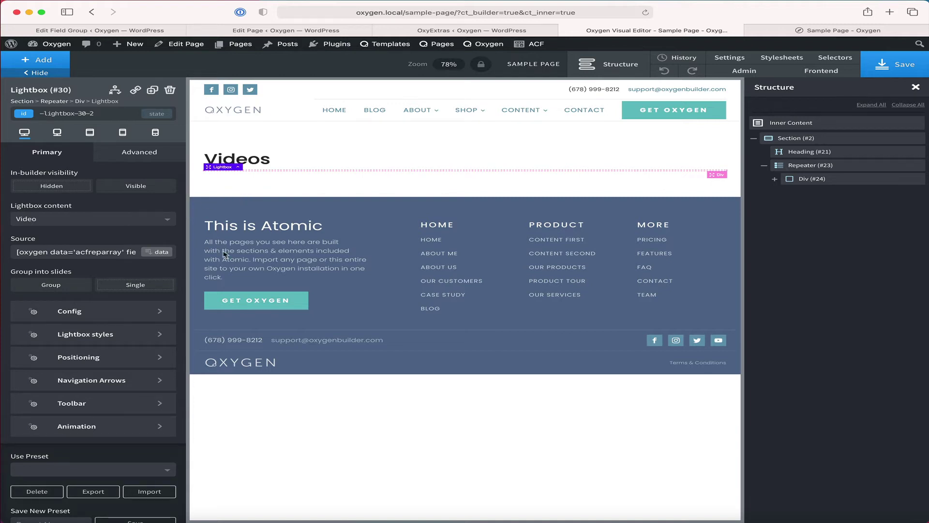
click(775, 179)
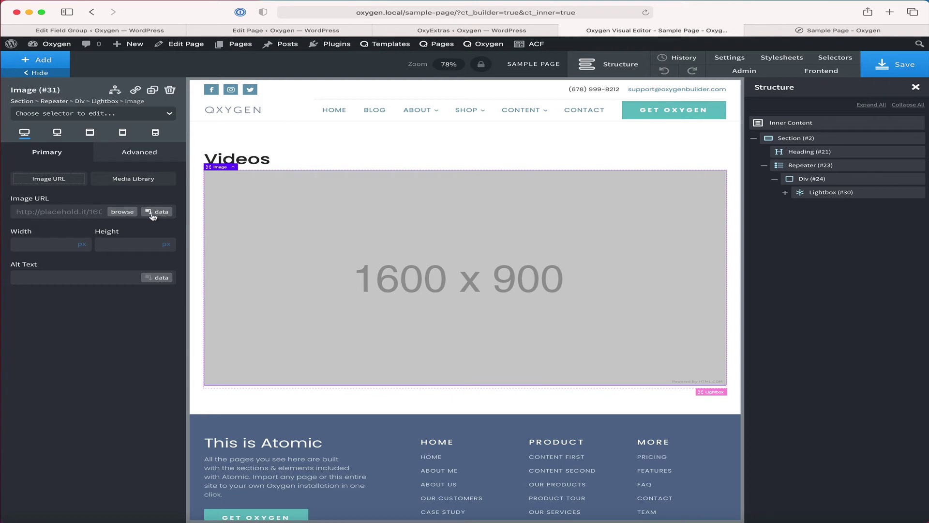
Step: Bind Image #31's URL to the repeater's Image field via dynamic data
click(152, 214)
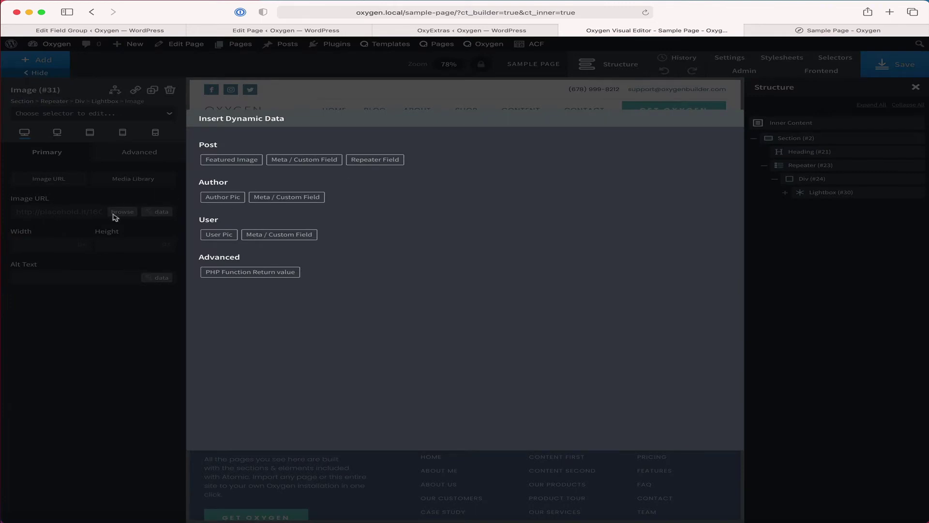
click(387, 161)
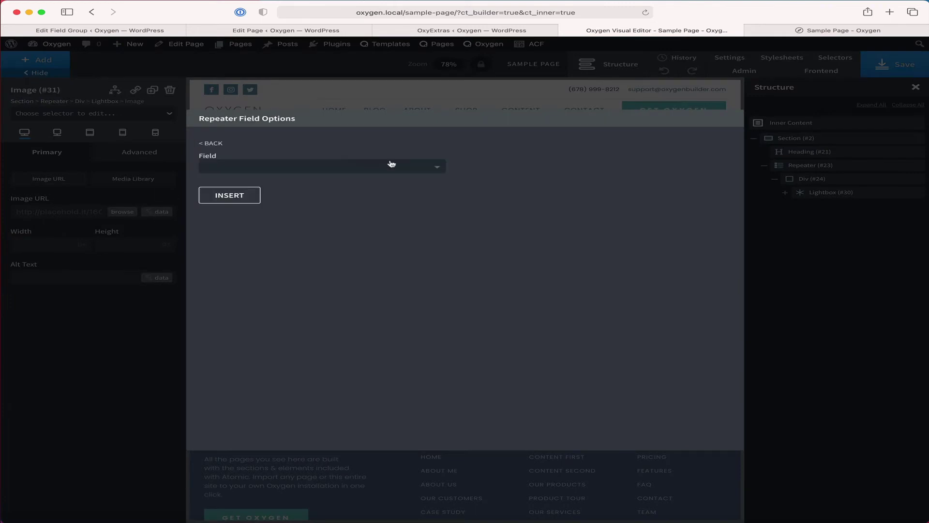
click(376, 167)
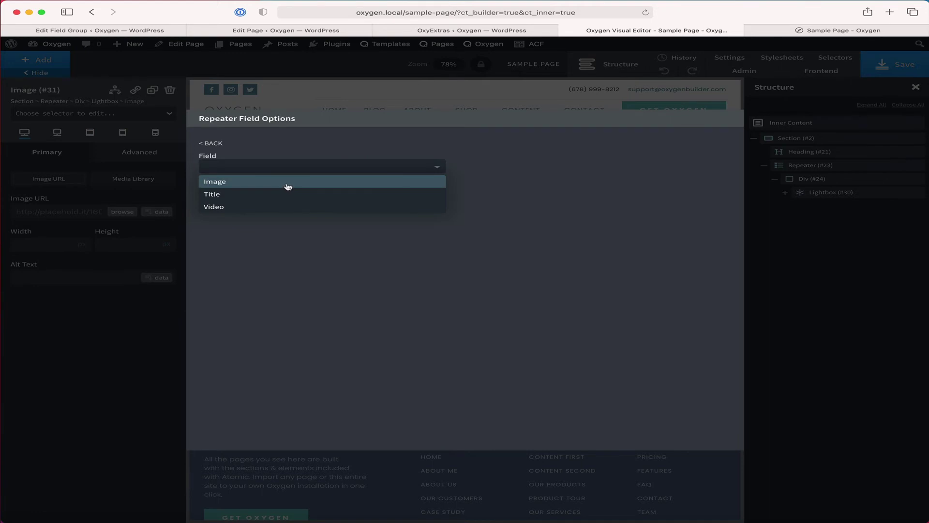
click(287, 184)
click(239, 202)
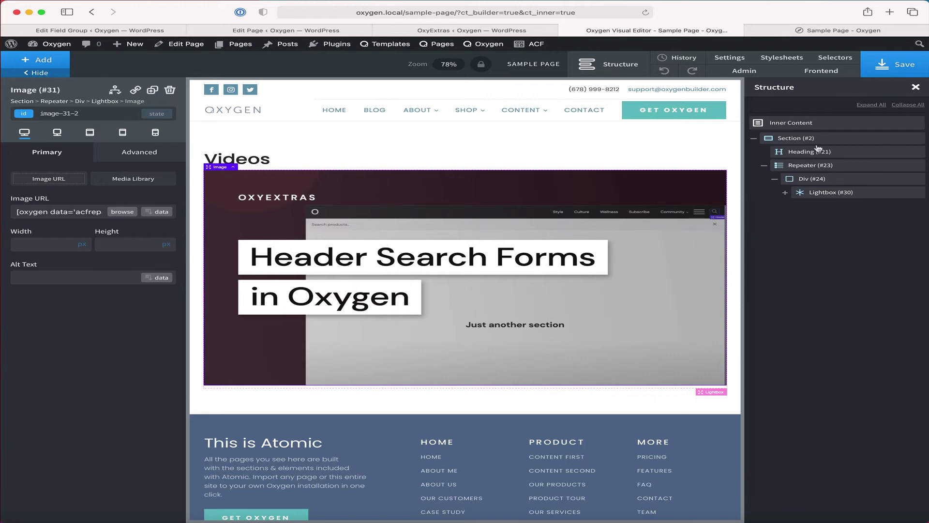
Step: Save the page and reload the live Sample Page
click(892, 66)
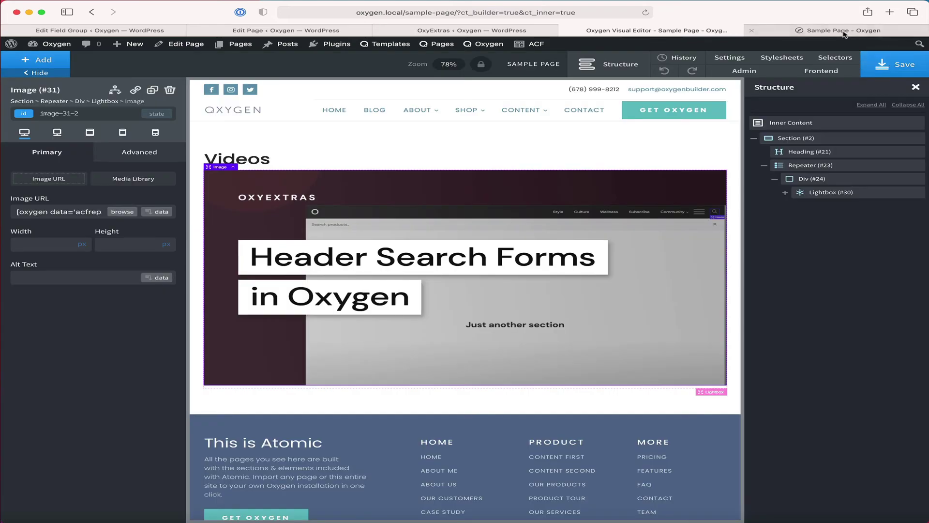
click(841, 31)
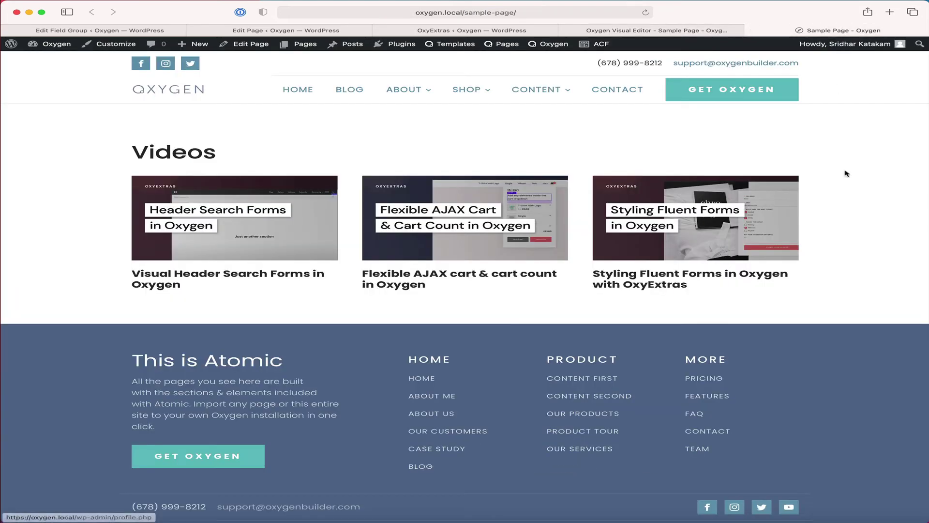
key(super+r)
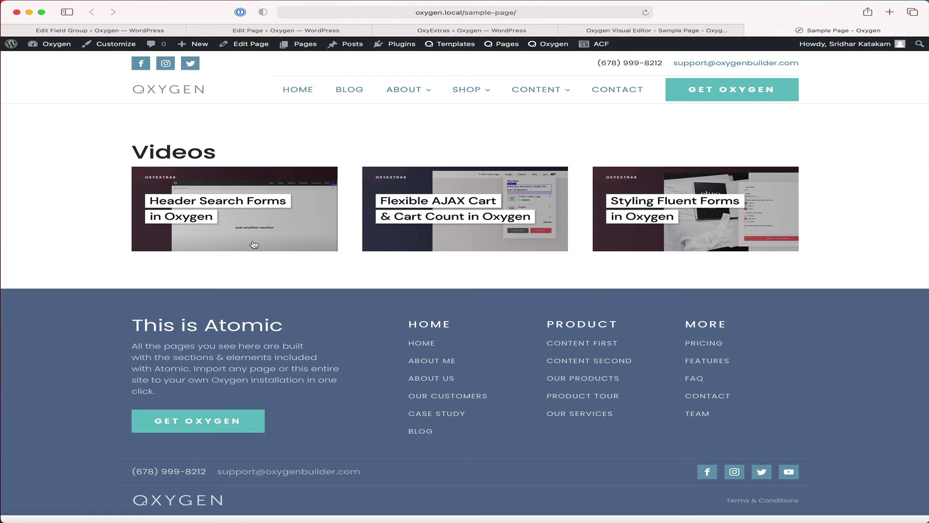
Step: Test the first two video thumbnails' lightboxes, then return to the Oxygen editor
click(228, 225)
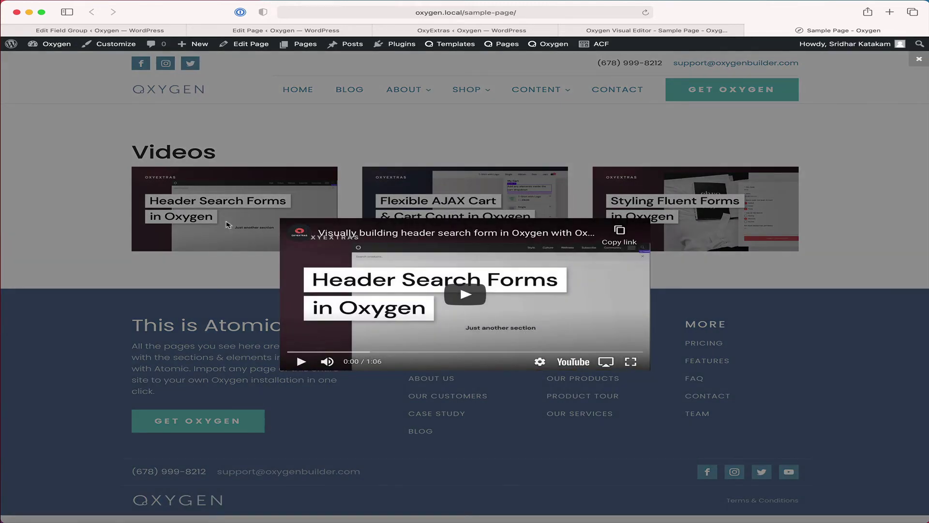
click(698, 298)
click(523, 186)
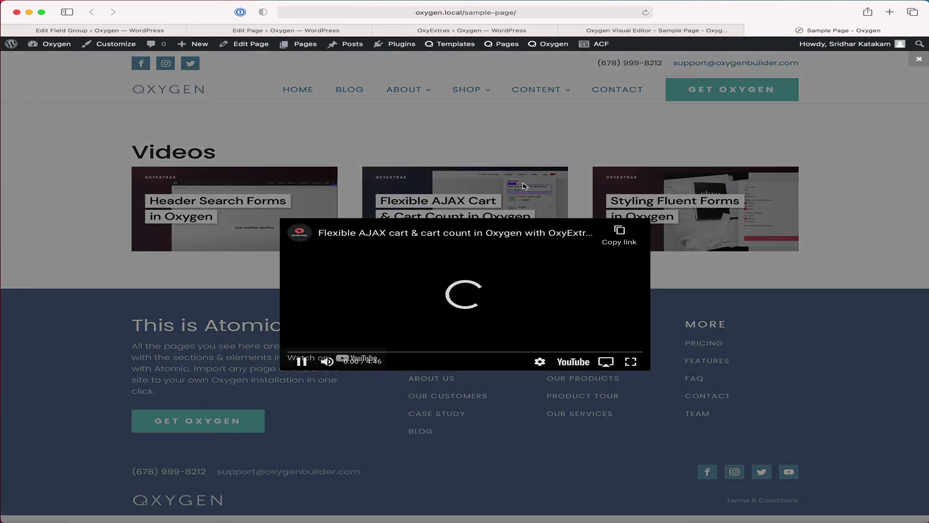
click(804, 283)
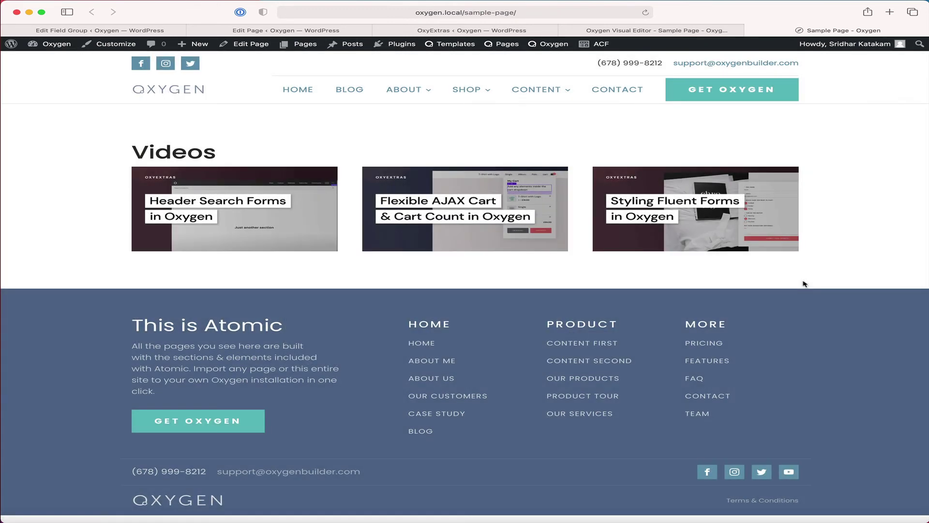
click(679, 32)
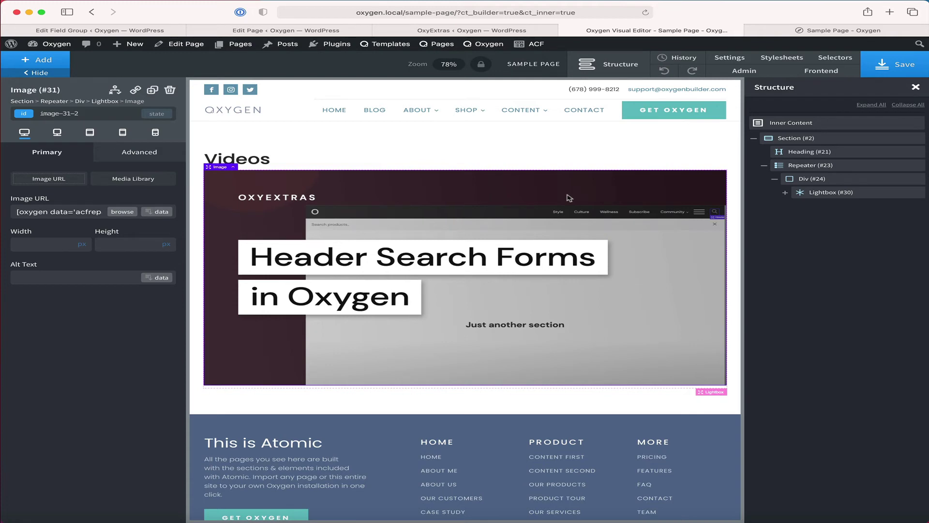
Step: Set Lightbox (#30) width to 85 % in its style settings
click(821, 195)
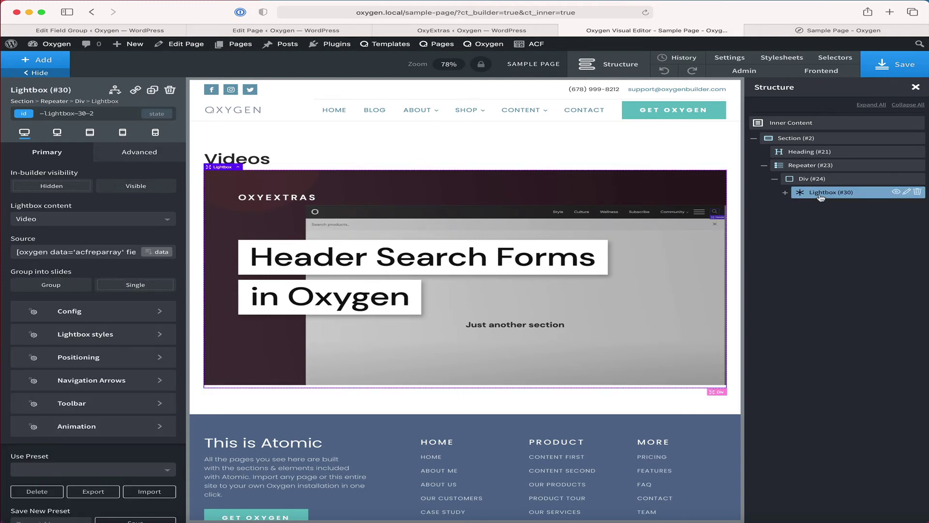
click(139, 340)
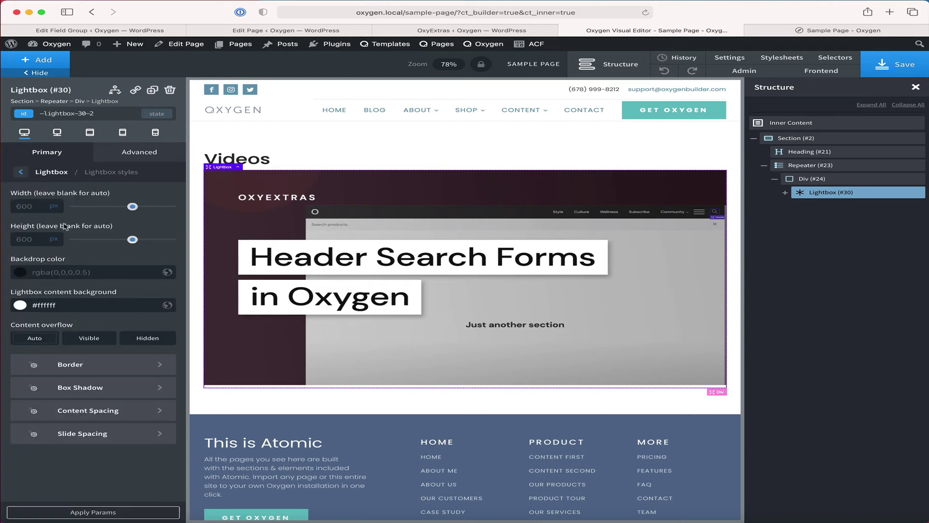
click(57, 206)
click(58, 201)
click(42, 205)
text(85)
click(785, 193)
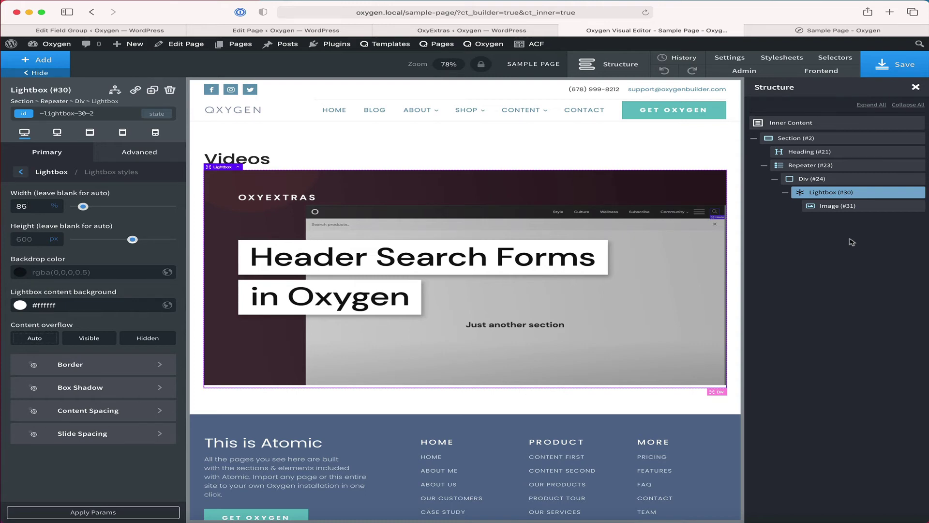
text(h)
key(BackSpace)
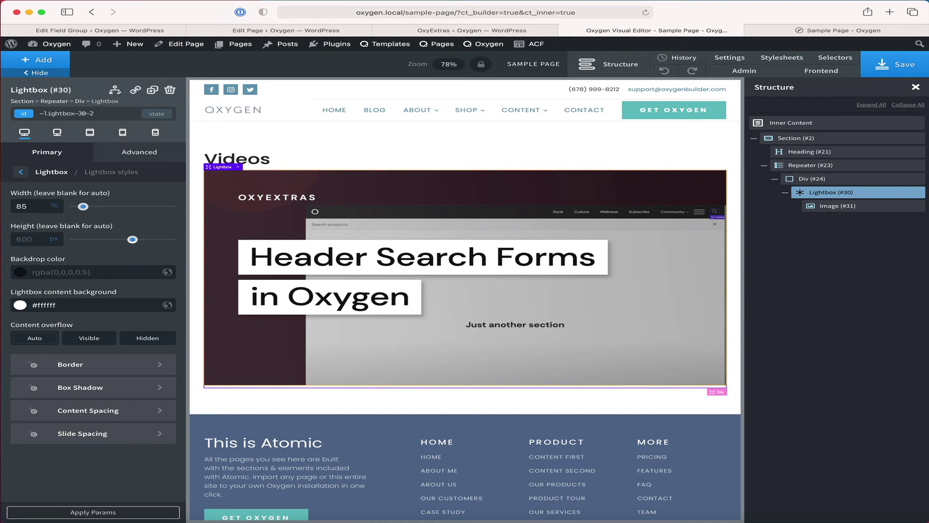
Step: Move the new Heading (#33) into Lightbox (#30) beneath the image
click(499, 346)
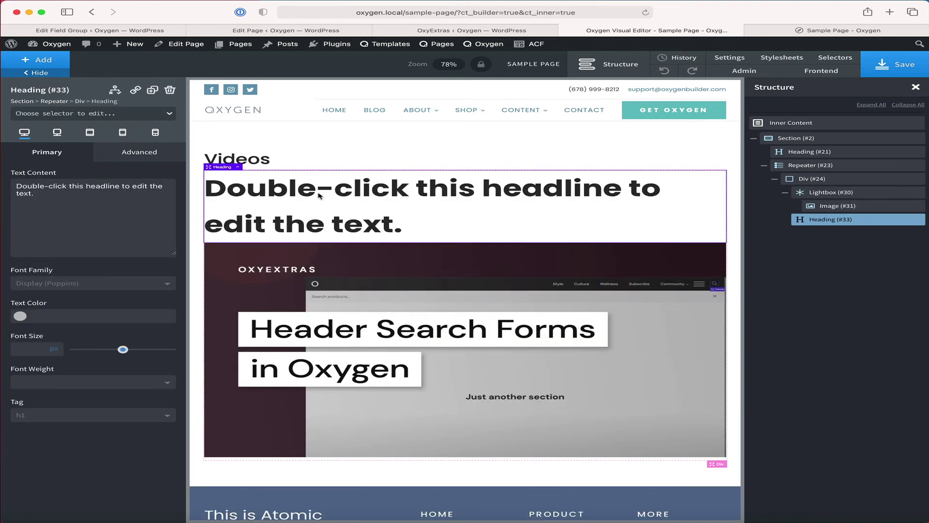
mouse_move(830, 220)
drag(831, 221, 846, 218)
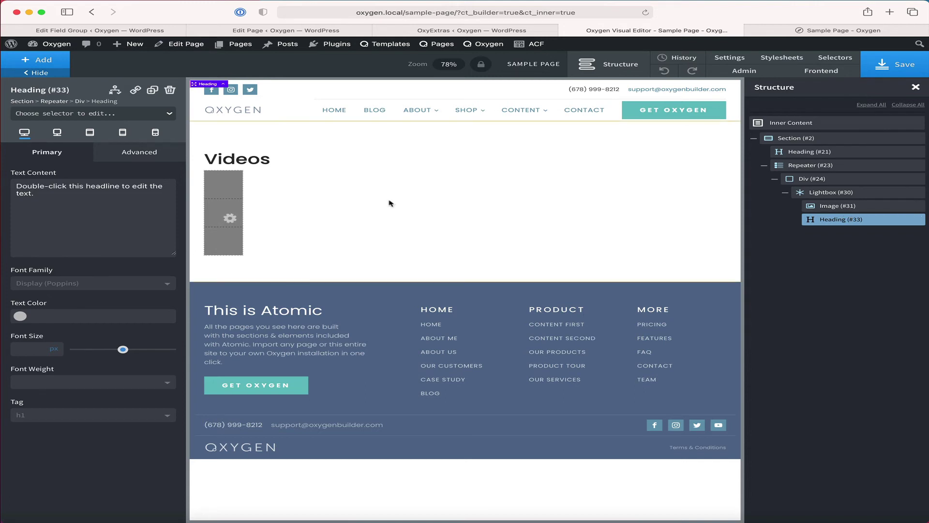
Step: Save the page and reload the builder to refresh the preview
click(889, 66)
click(645, 12)
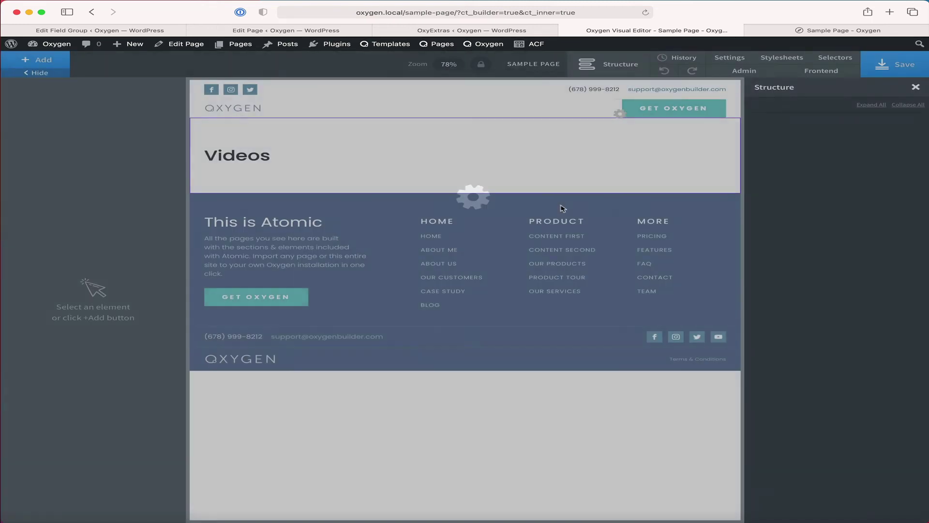
scroll(466, 290, down, 2)
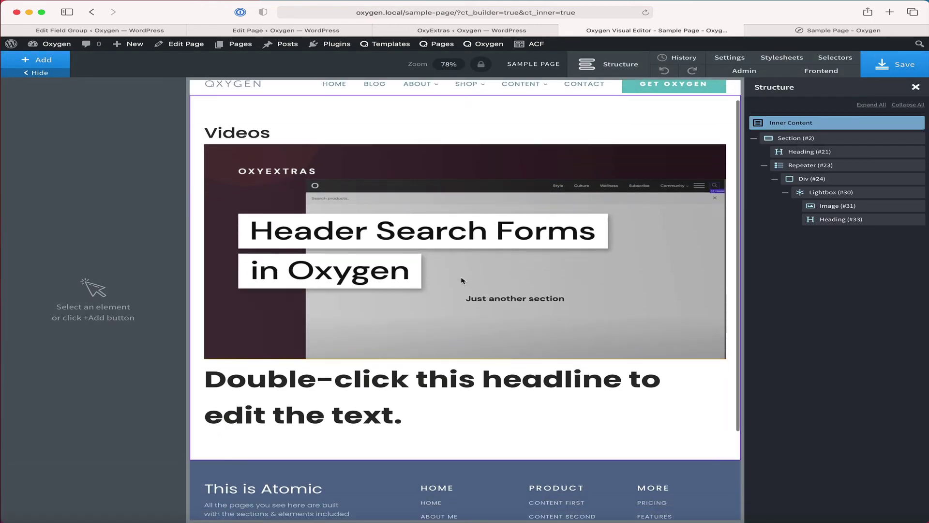
Step: Replace the heading's placeholder text with the repeater's Title field as dynamic data
click(466, 350)
double_click(466, 351)
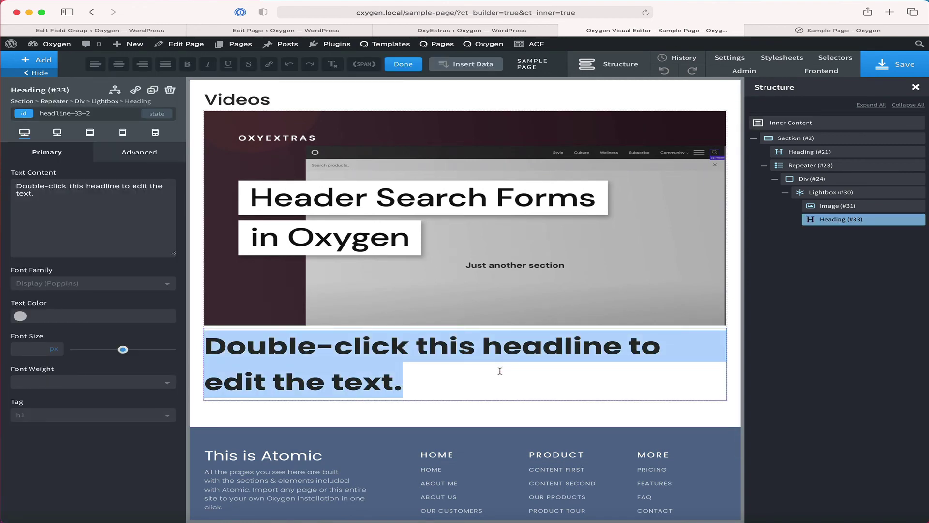
key(BackSpace)
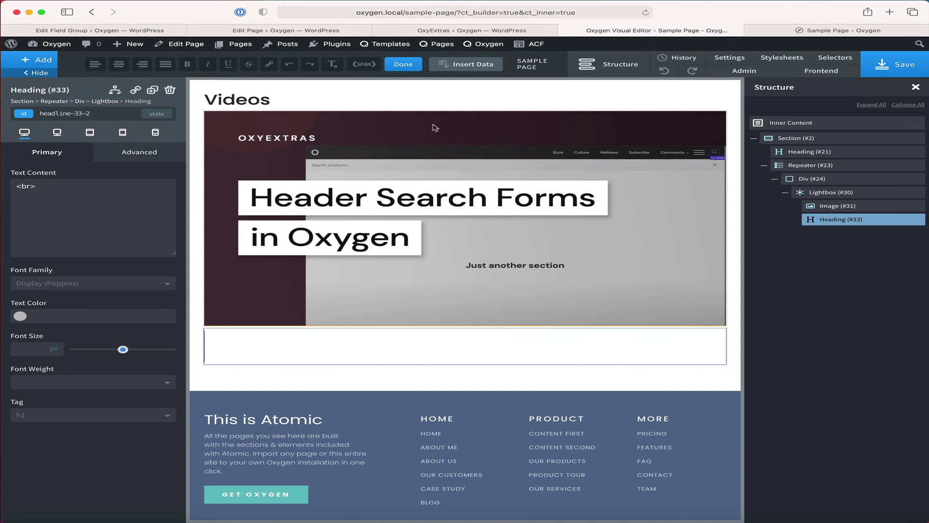
click(487, 68)
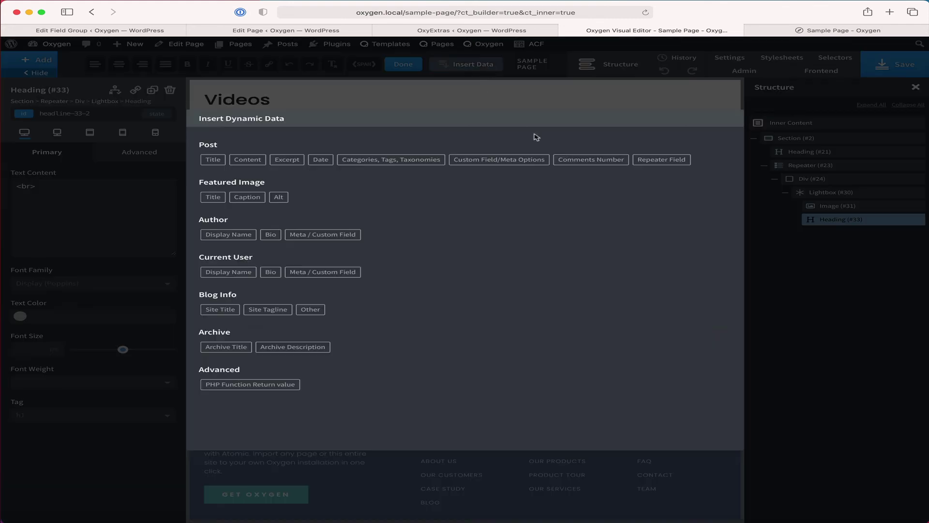
click(660, 160)
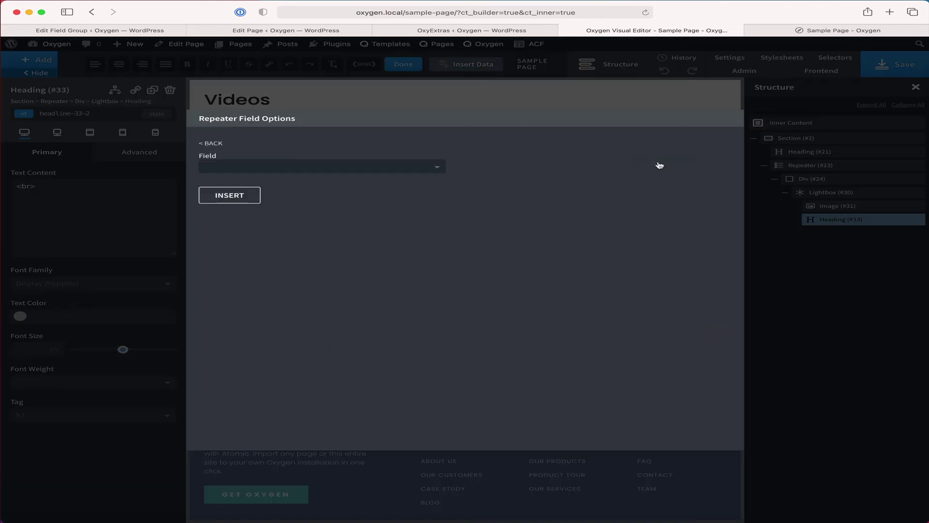
click(318, 165)
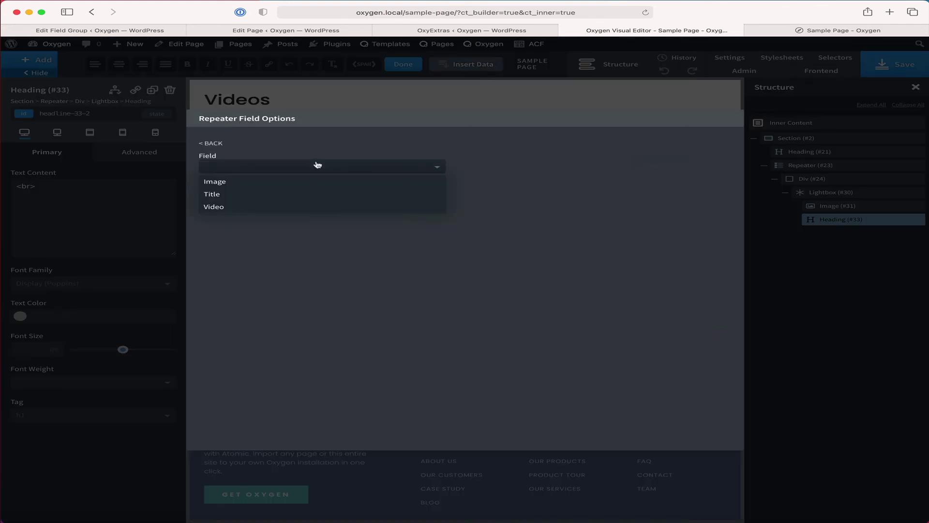
click(232, 196)
click(254, 201)
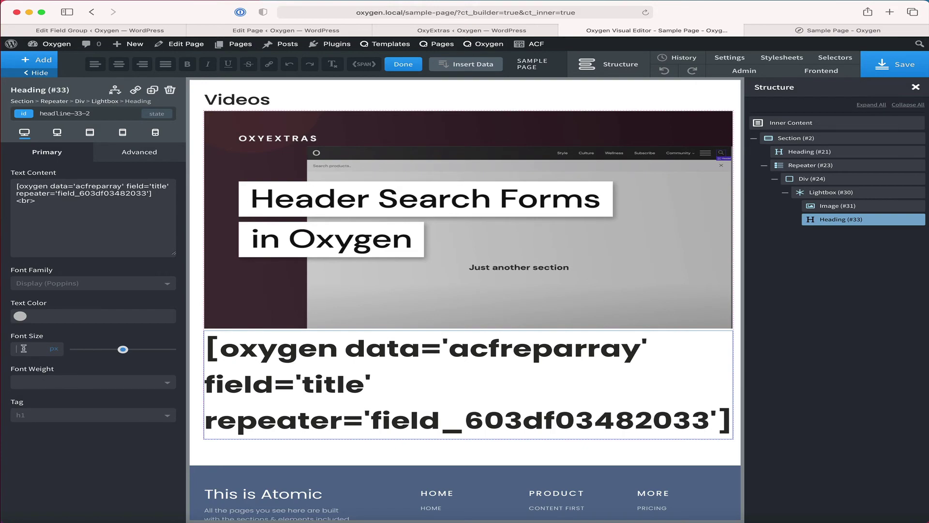
Step: Give the video title a 30 px font size and font weight 500
text(30)
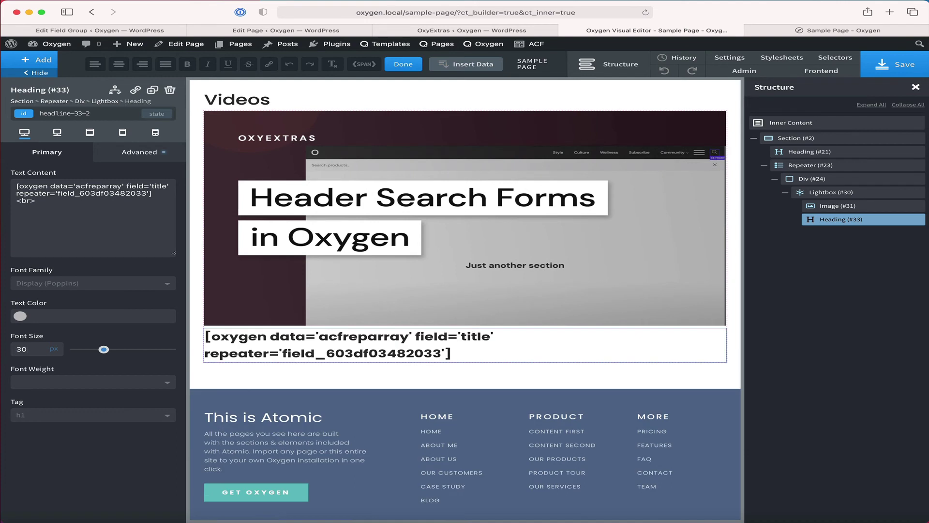
click(40, 383)
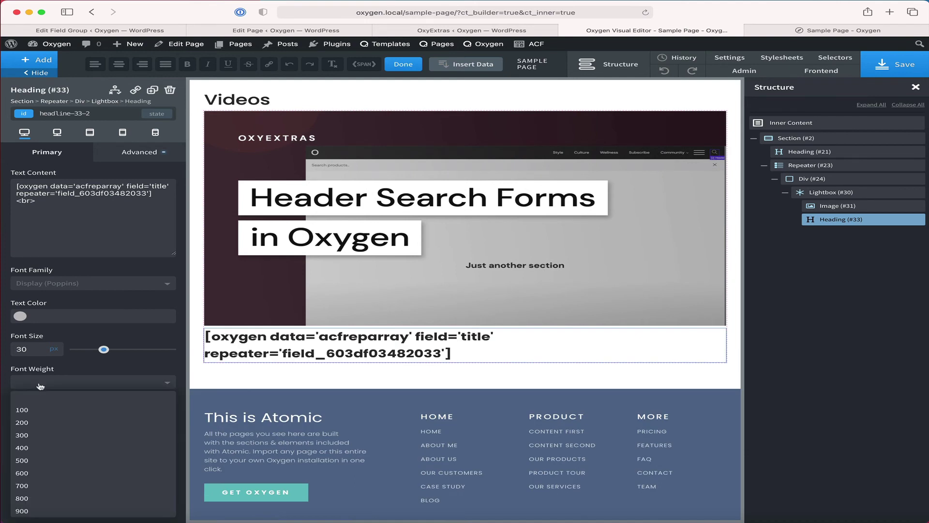
click(52, 463)
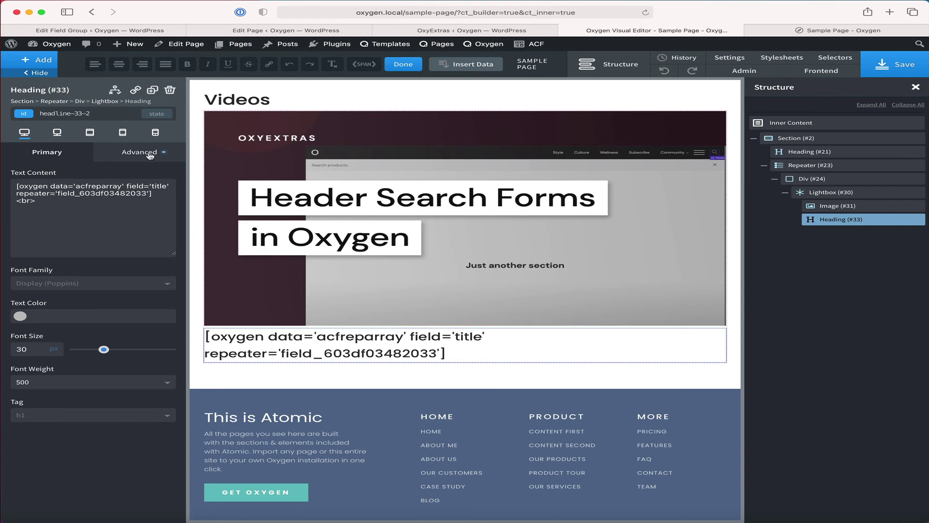
Step: Add a 15 px top margin to the heading and save the page
click(124, 160)
click(114, 204)
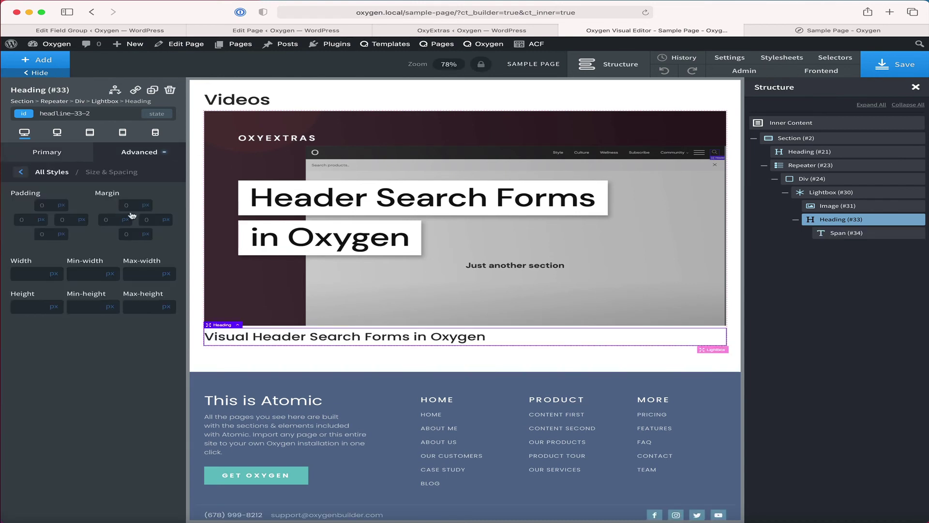
click(135, 206)
text(15)
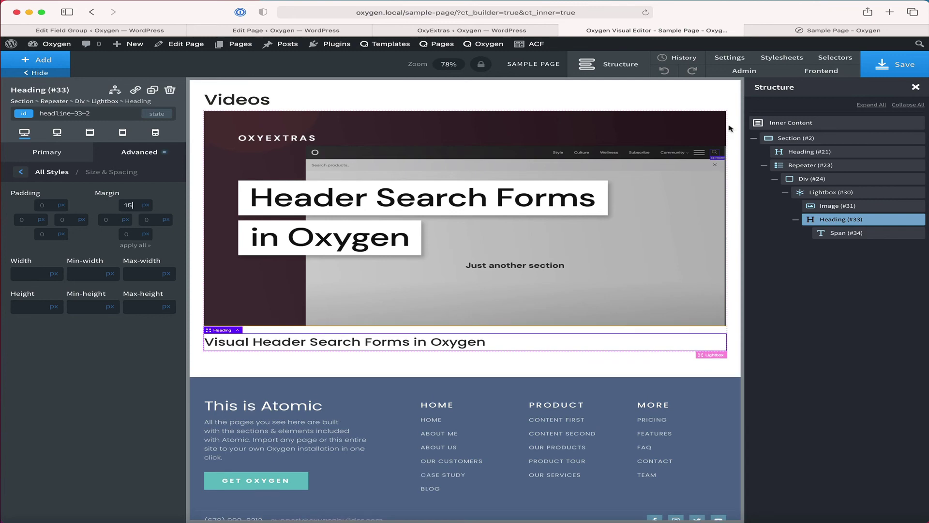
click(888, 64)
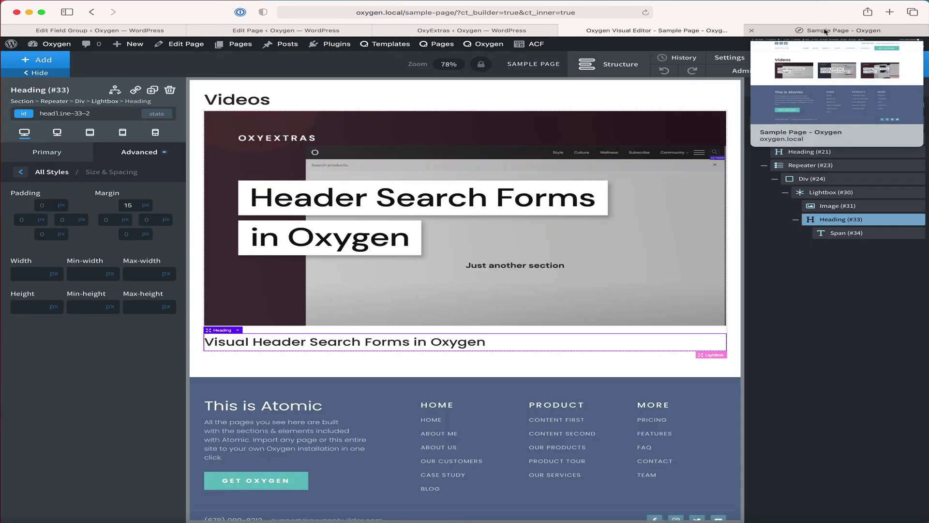
Step: Reload the live Sample Page to check the titles, then return to the builder
click(818, 30)
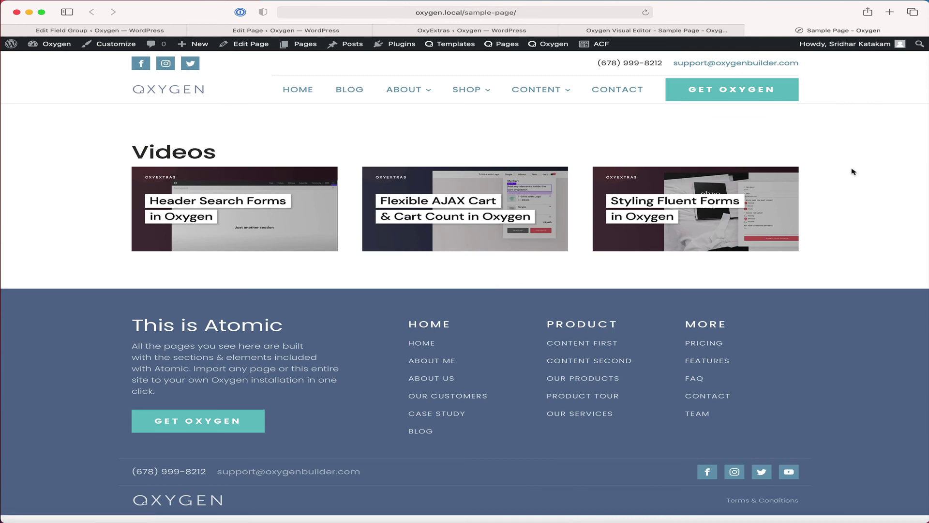
key(super+r)
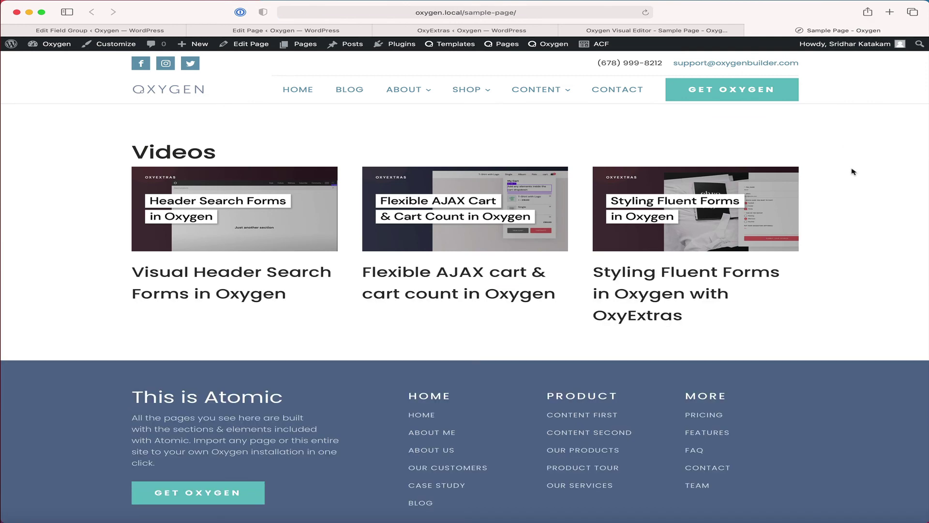
click(683, 32)
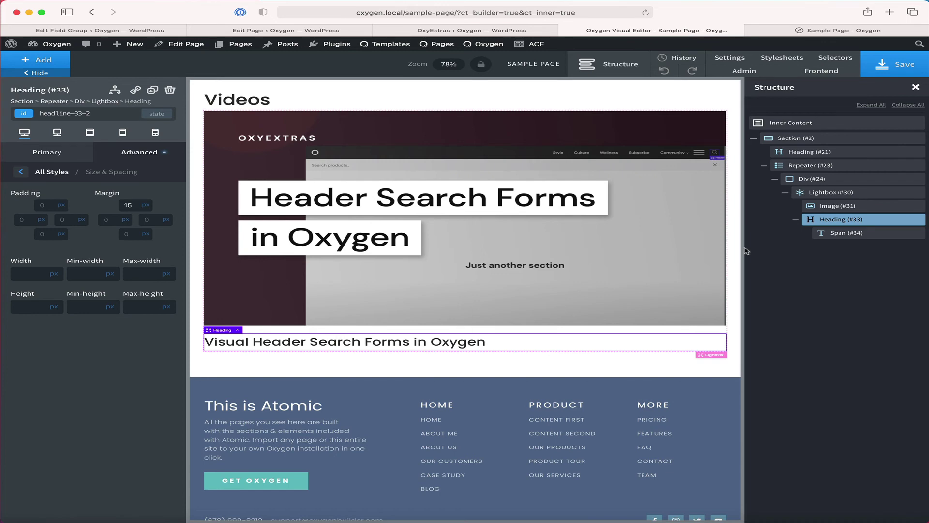
Step: Change the heading font size to 22 px, save, and compare on the live page
click(63, 158)
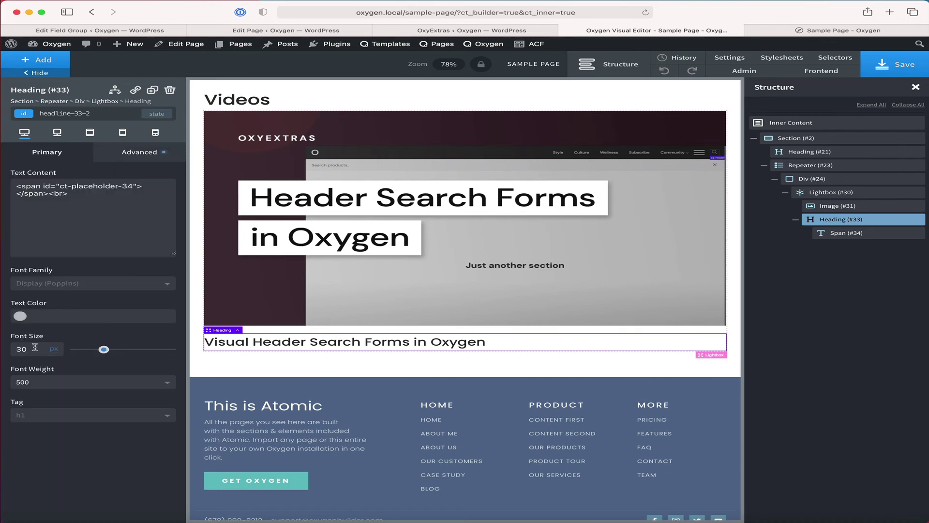
key(BackSpace)
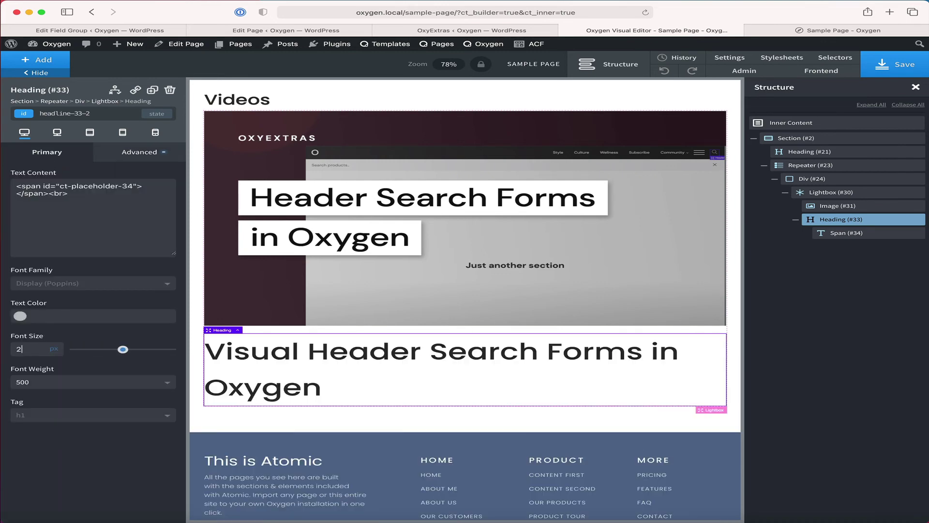
text(22)
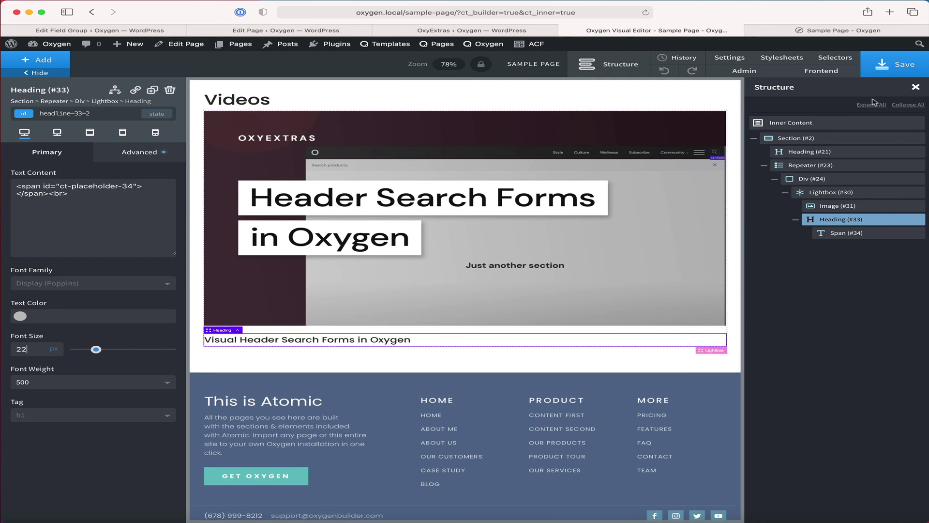
click(893, 67)
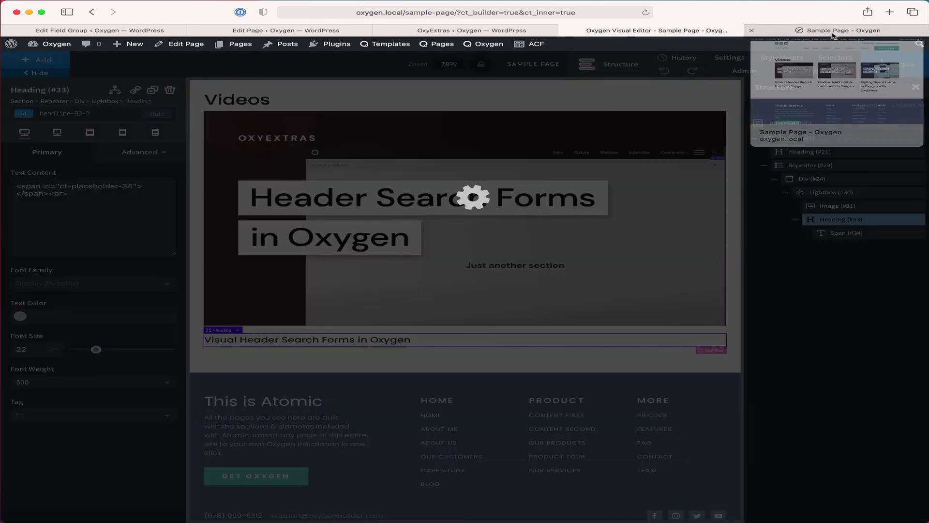
click(833, 32)
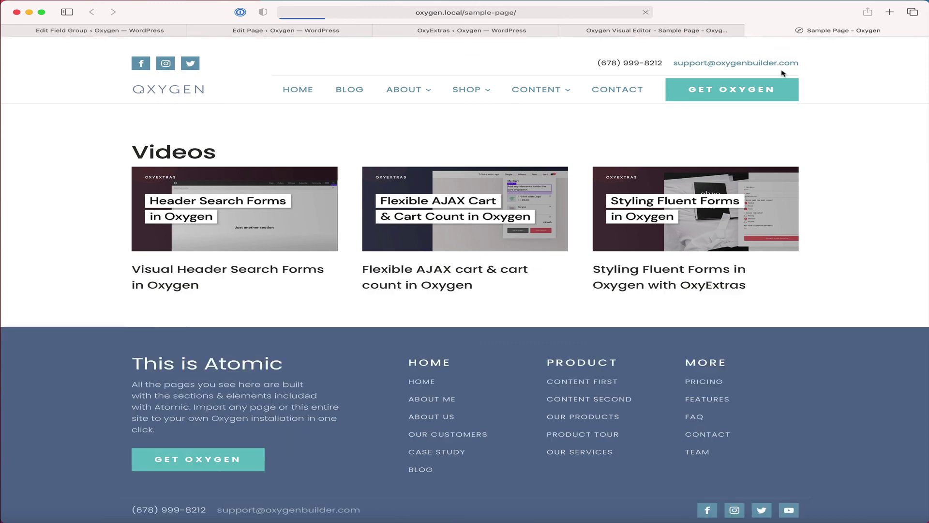
click(667, 30)
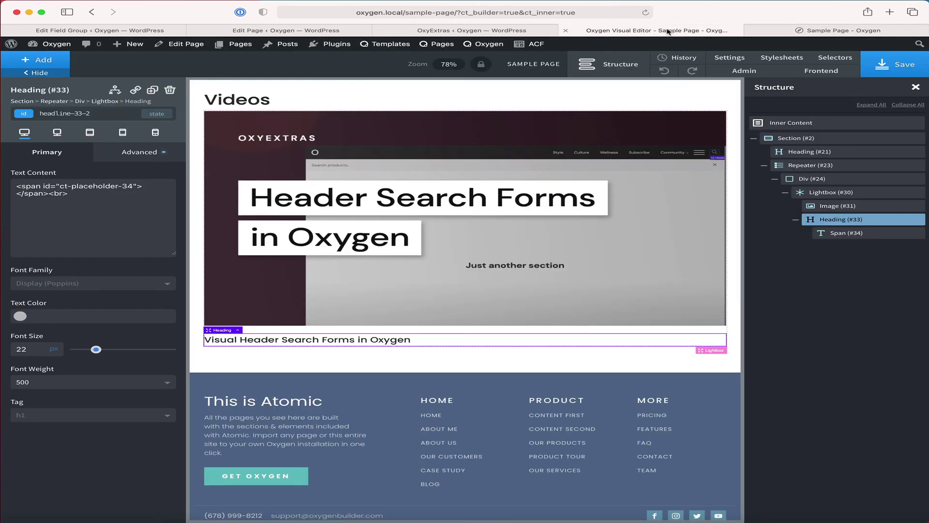
Step: Set the heading's line height to 1.2 in Typography and save
click(130, 154)
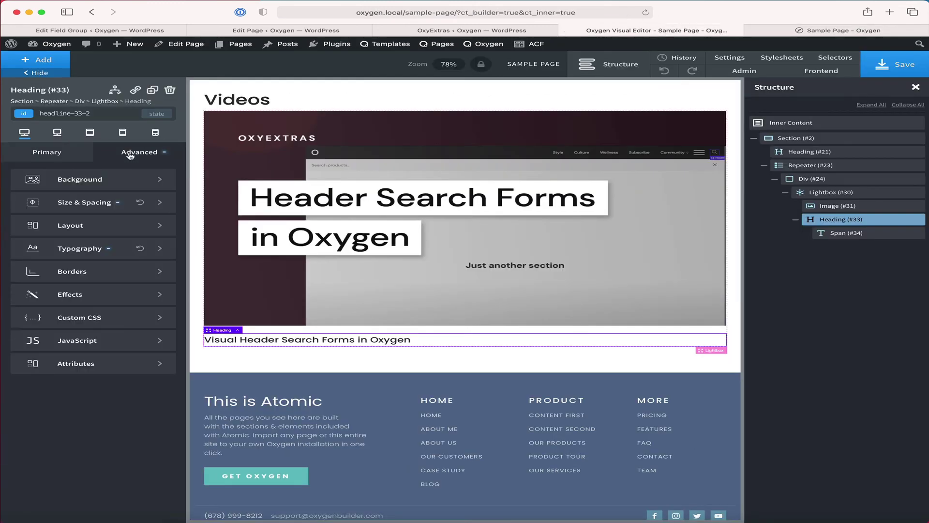
click(108, 245)
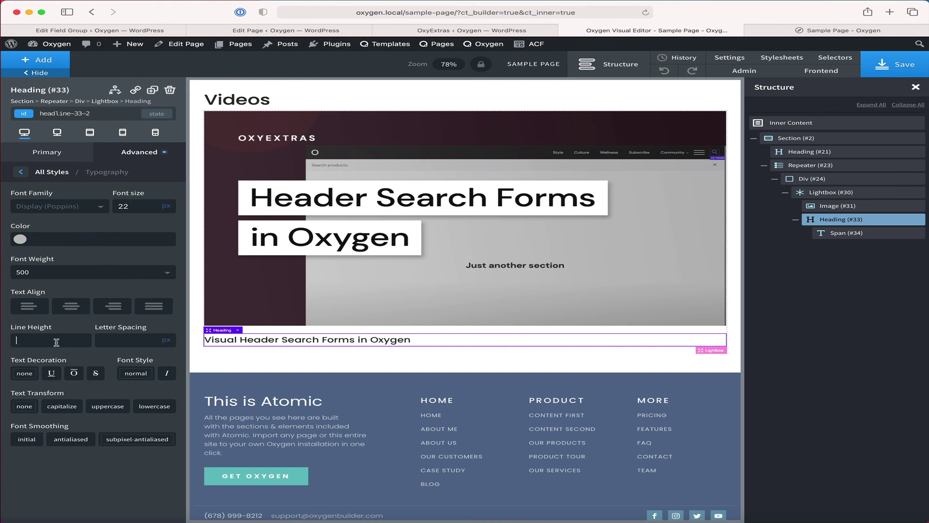
text(1.2)
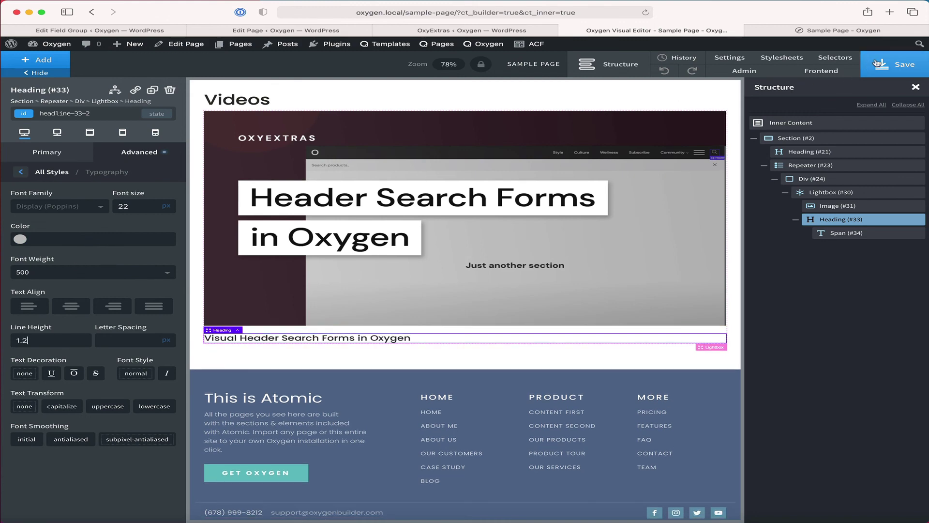
click(877, 64)
Step: Reload the live Sample Page to check the tighter title spacing
click(842, 31)
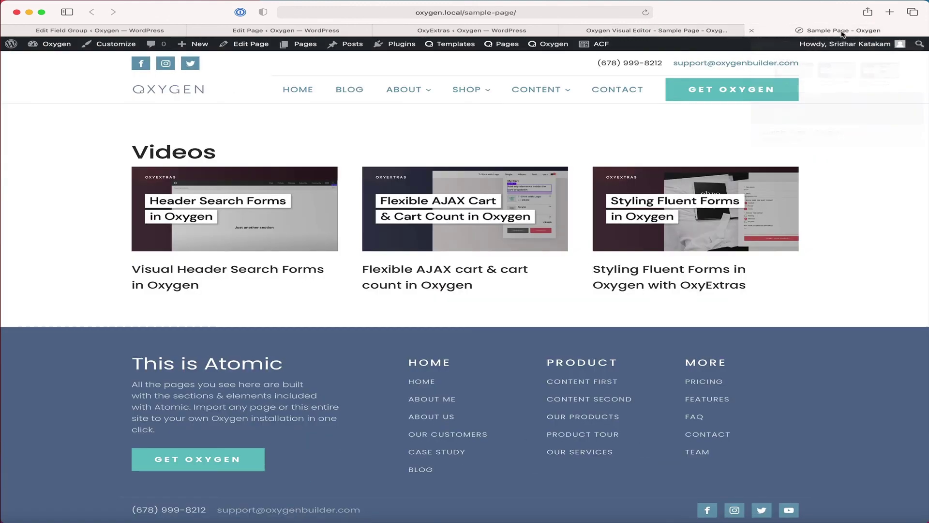
key(super+r)
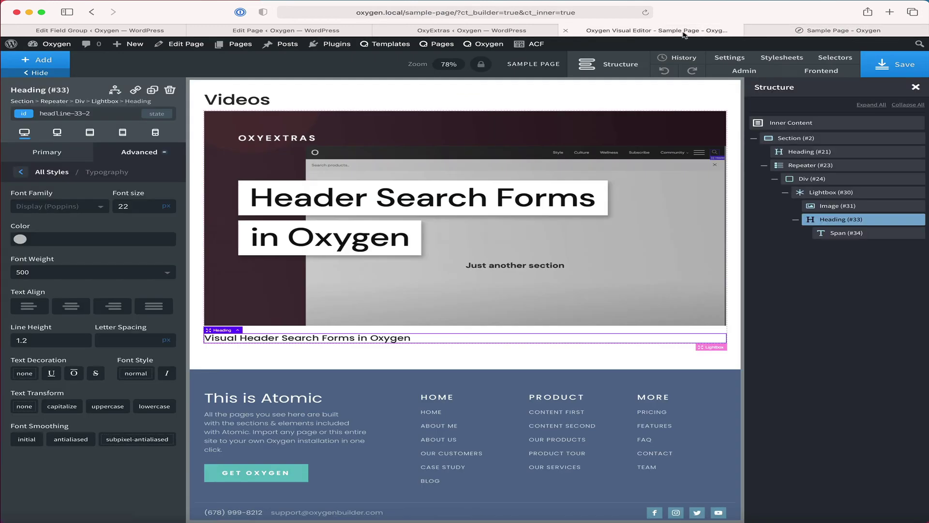
click(683, 33)
Step: On the live Sample Page, open the first video thumbnail's lightbox
click(780, 30)
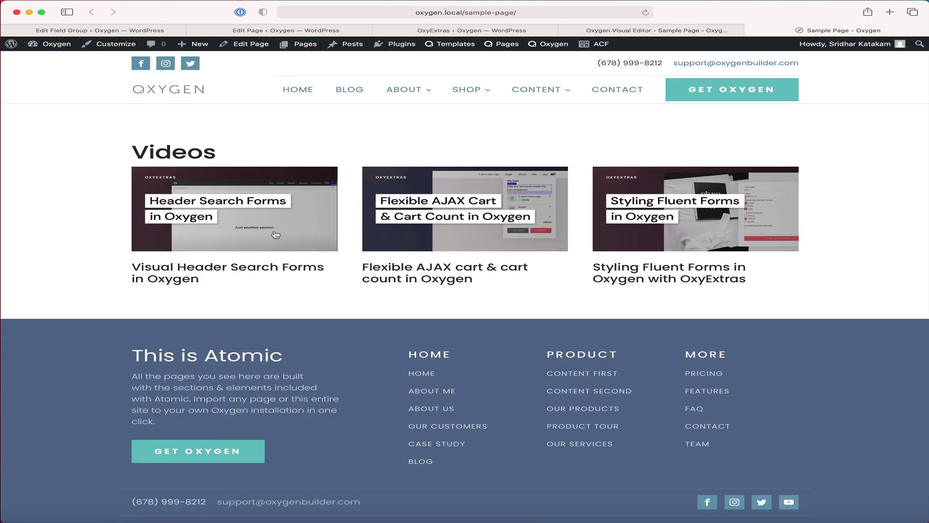
click(303, 209)
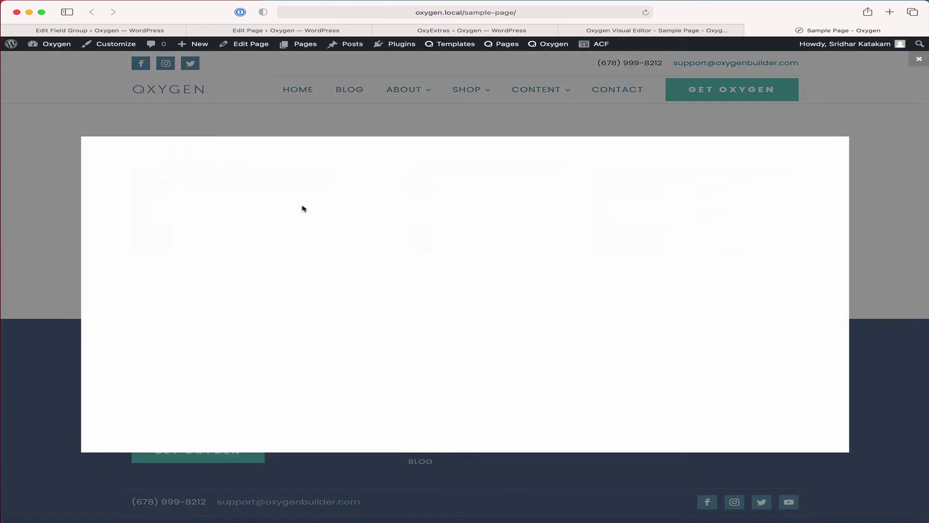